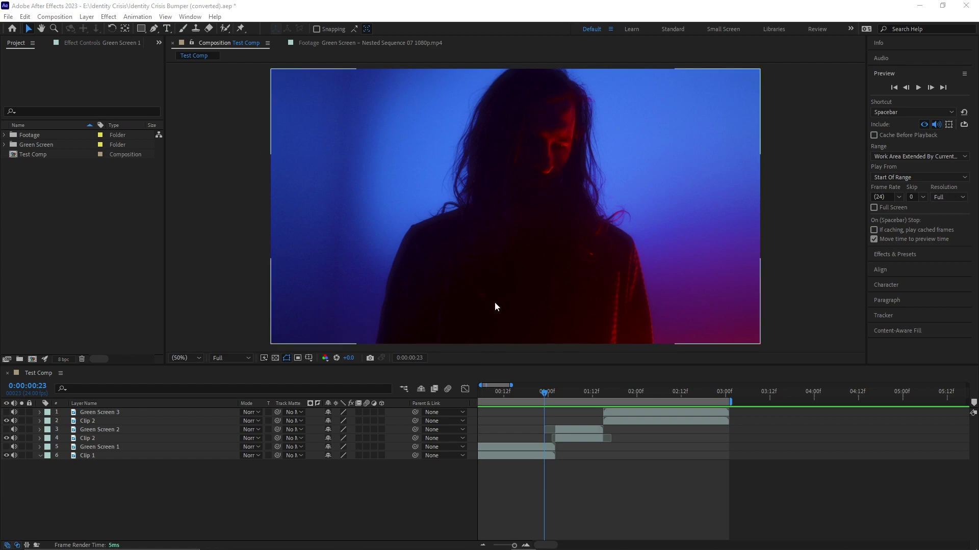
- Select the Clip 1 layer and find the AE Pixel Sorter 2 effect by searching the effects for "ae pi"
click(145, 456)
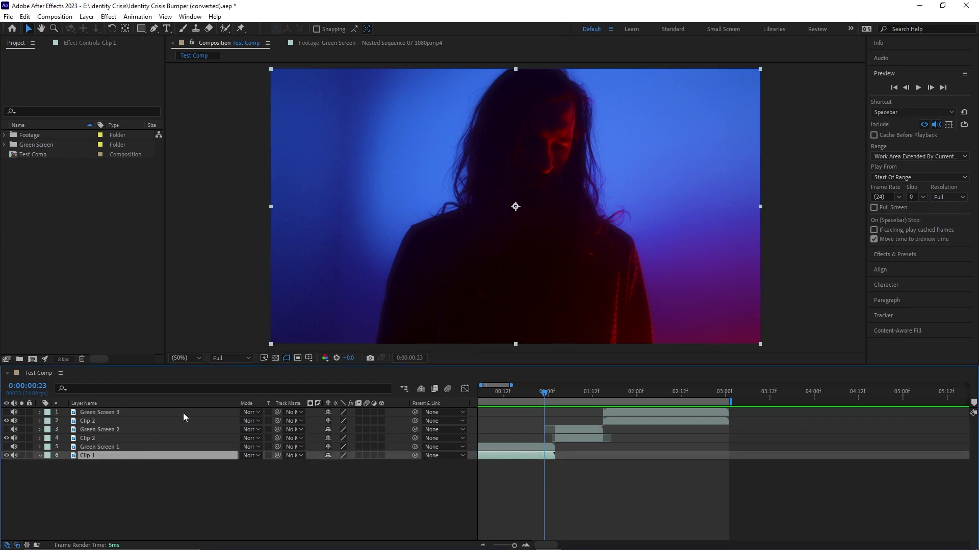
click(892, 255)
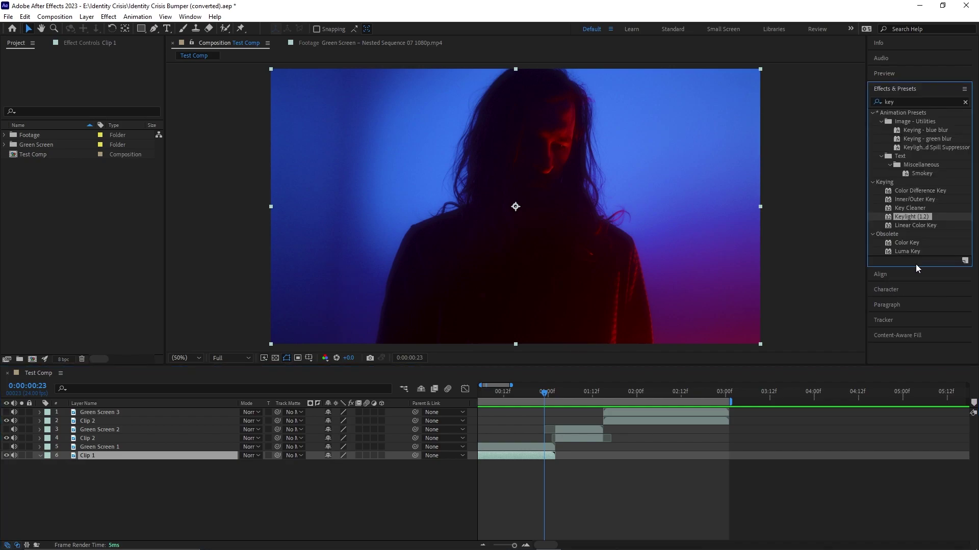
click(890, 102)
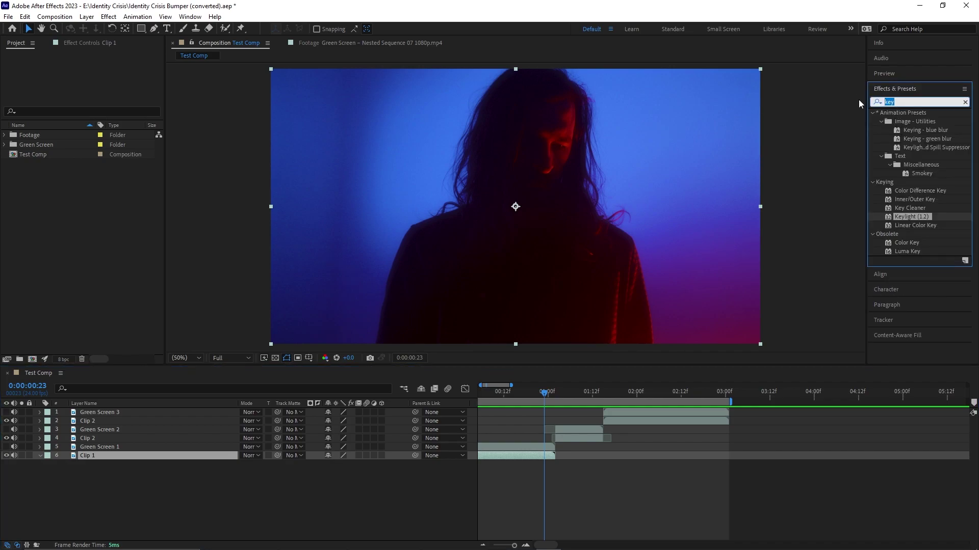
text(ae pizel)
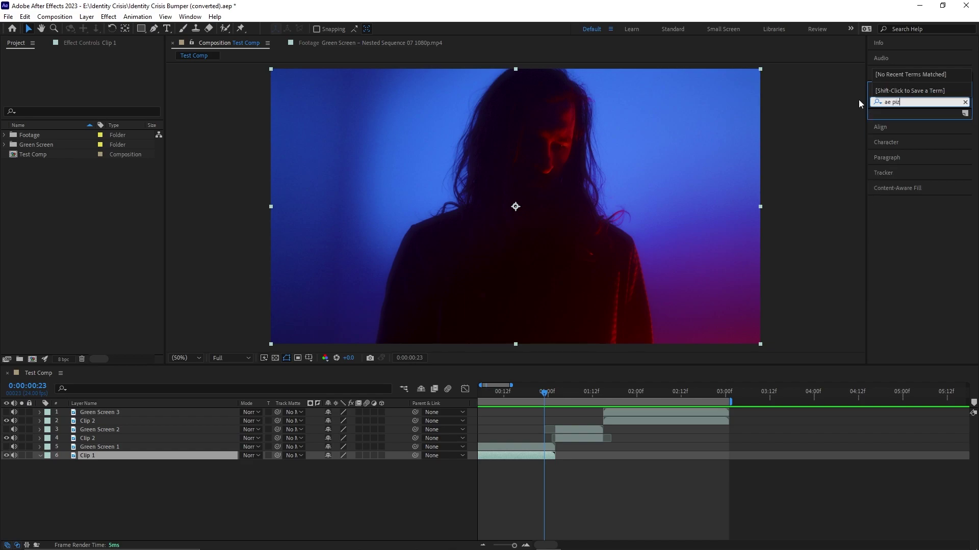
key(BackSpace)
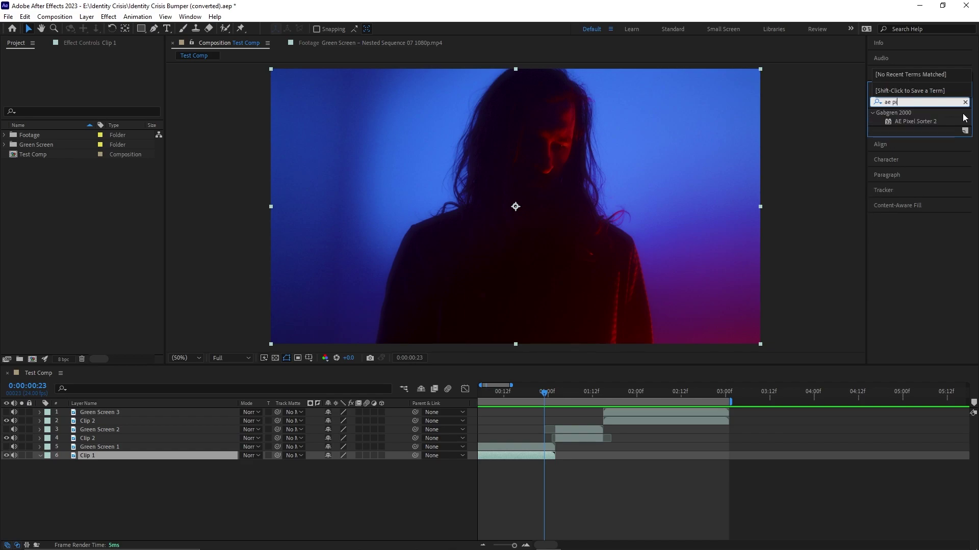
click(929, 121)
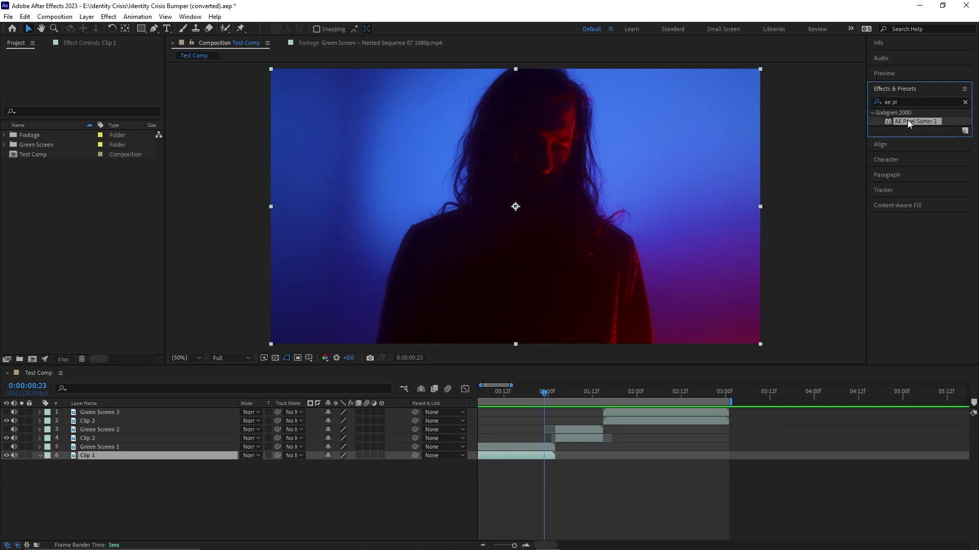
double_click(907, 120)
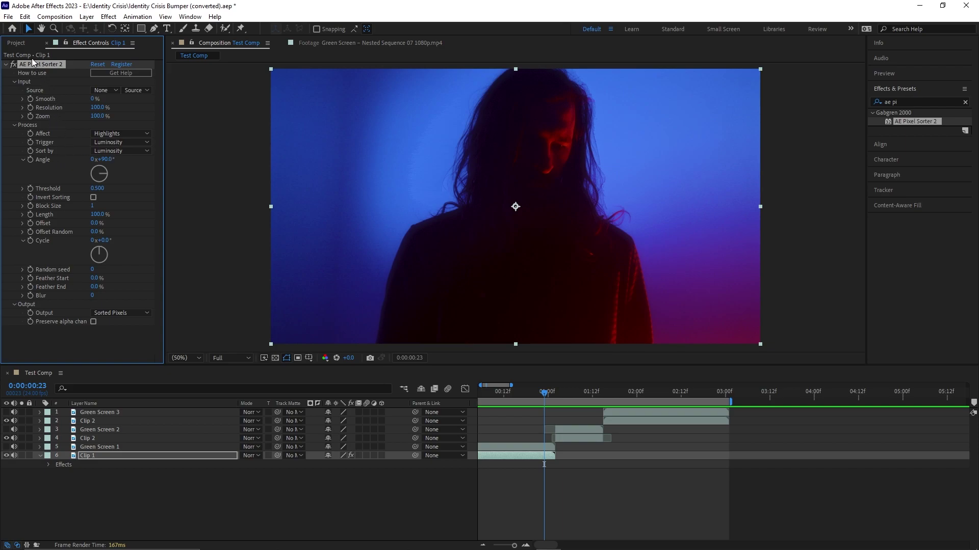
click(45, 63)
key(Delete)
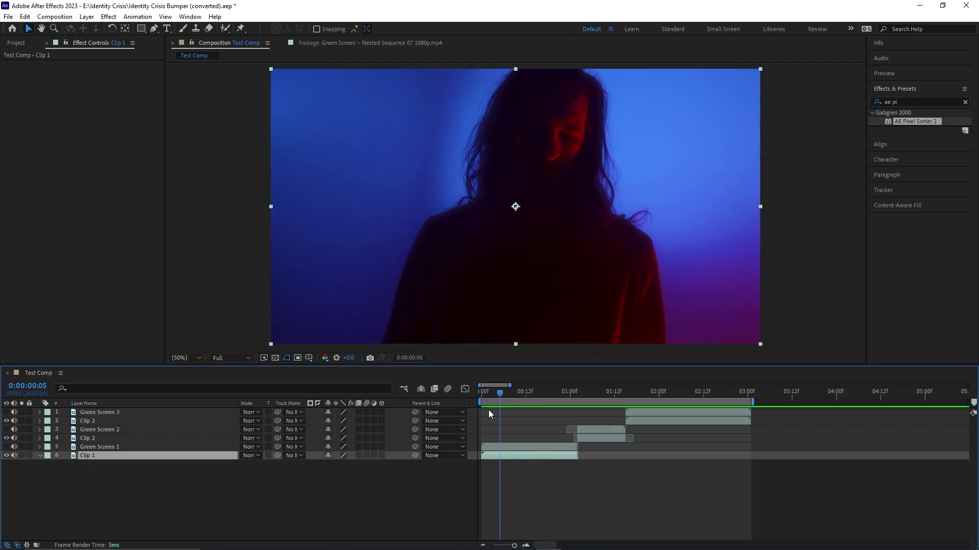
- Open Nested Sequence 06.mov from the Footage folder and play it back
click(11, 45)
click(44, 136)
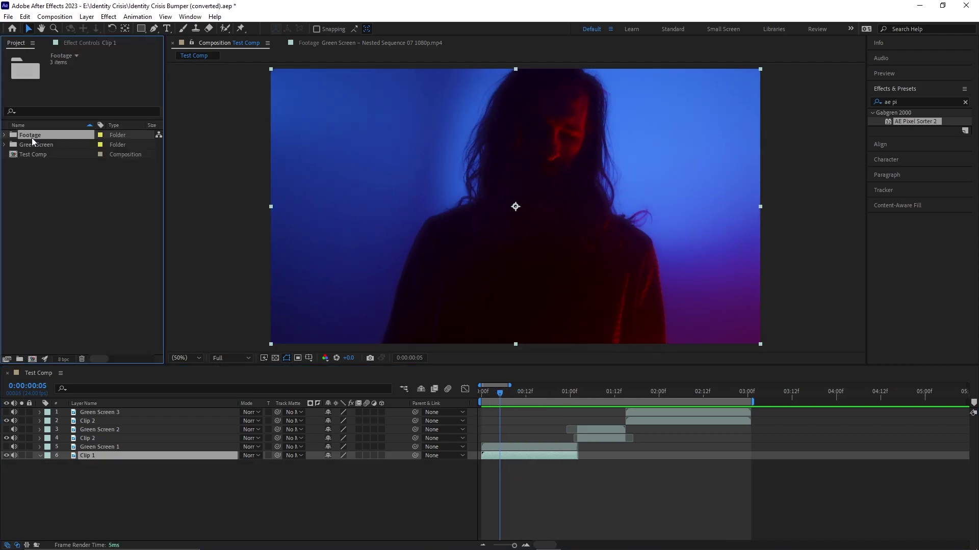
click(5, 136)
double_click(46, 145)
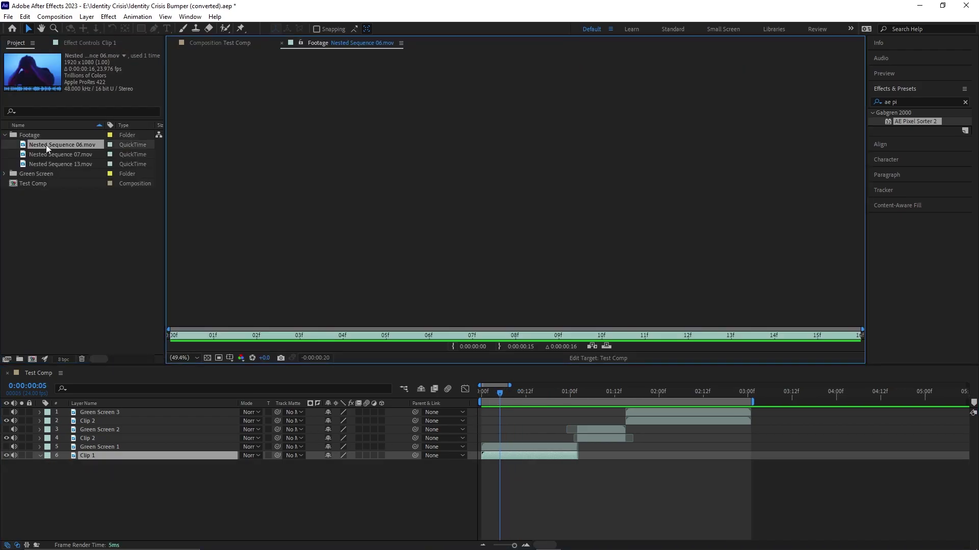
key(space)
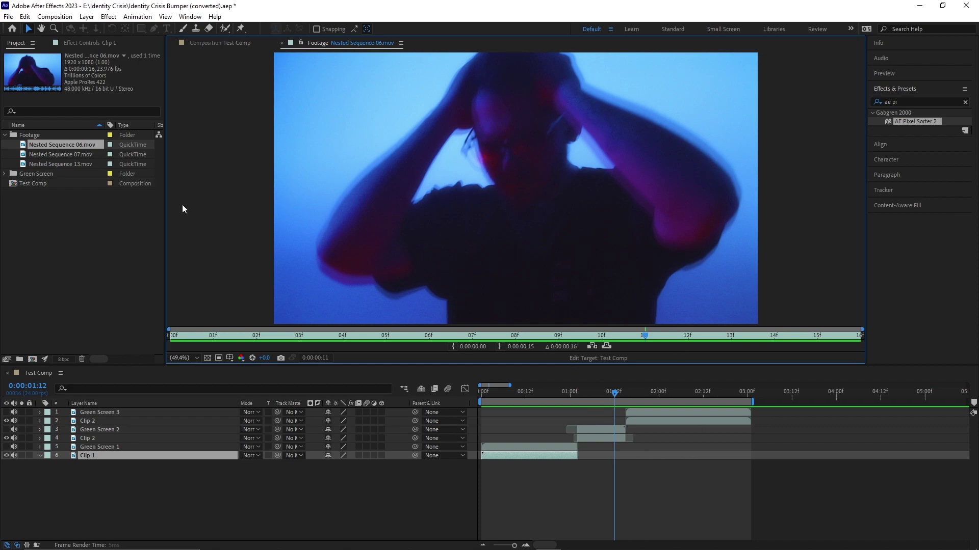
- Preview Nested Sequence 07.mov and Nested Sequence 13.mov, and collapse the Footage folder
double_click(63, 153)
click(462, 337)
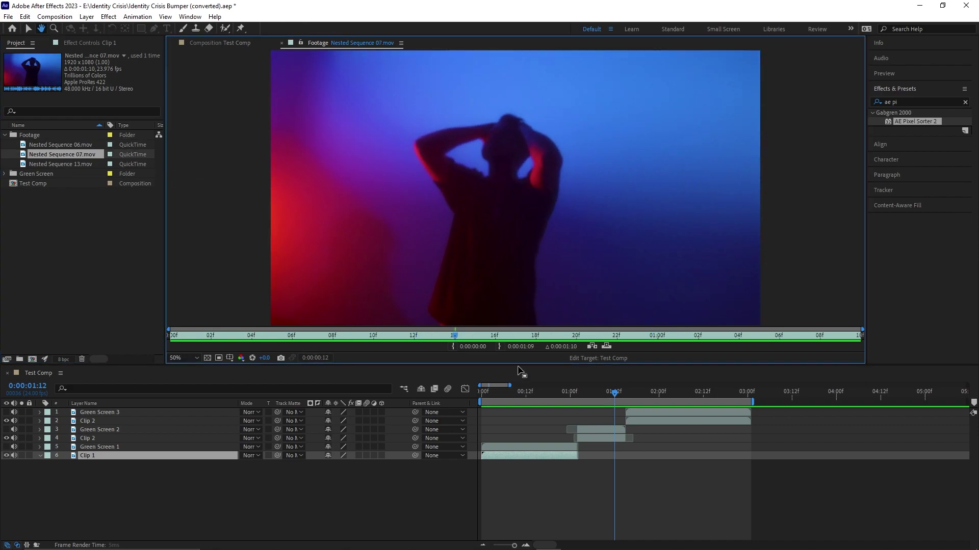
double_click(50, 164)
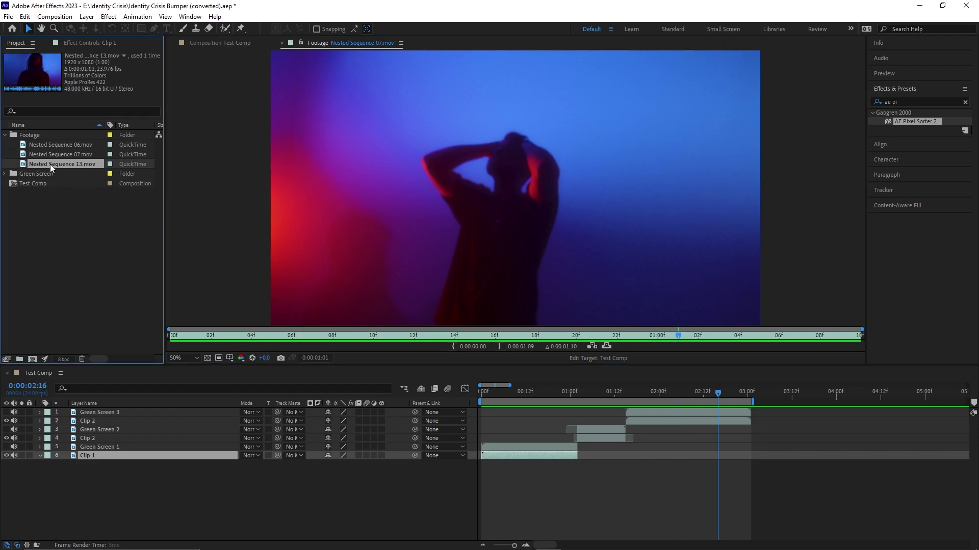
click(322, 336)
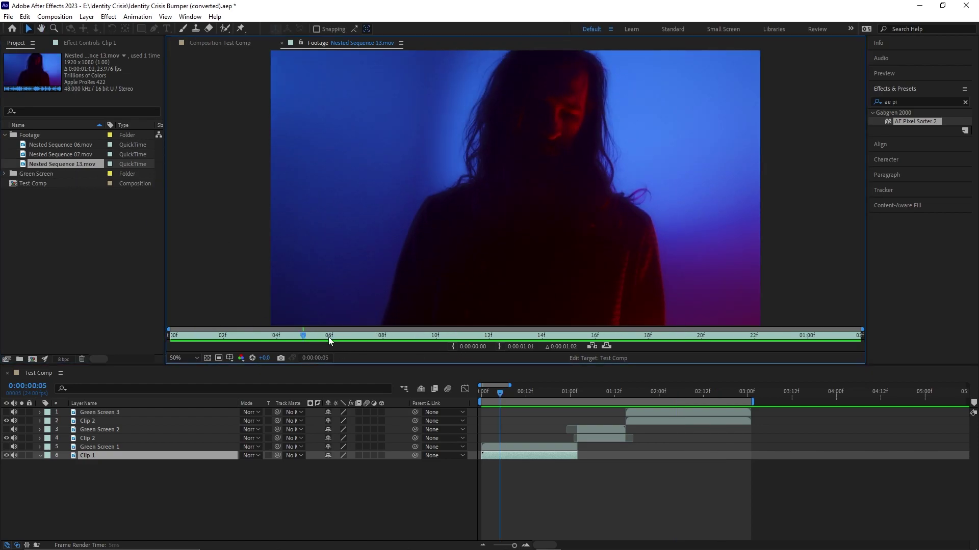
key(space)
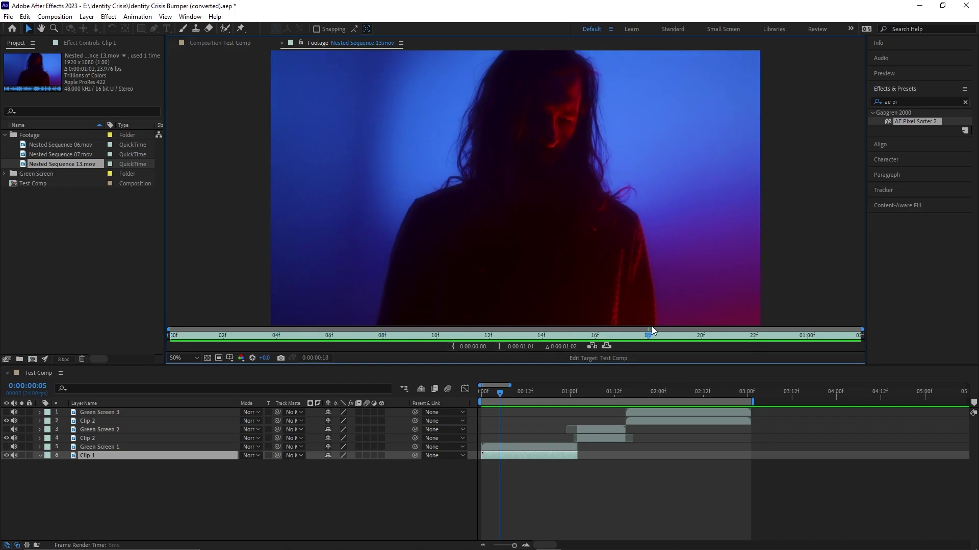
key(space)
click(4, 135)
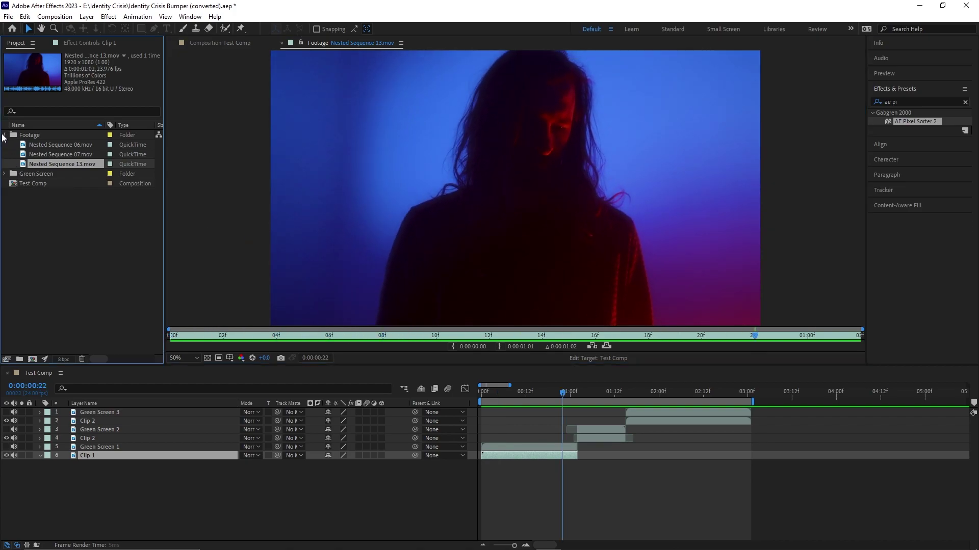
- Expand the Green Screen folder, then play and scrub through the Nested Sequence 06 1080p.mp4 green screen clip
click(32, 146)
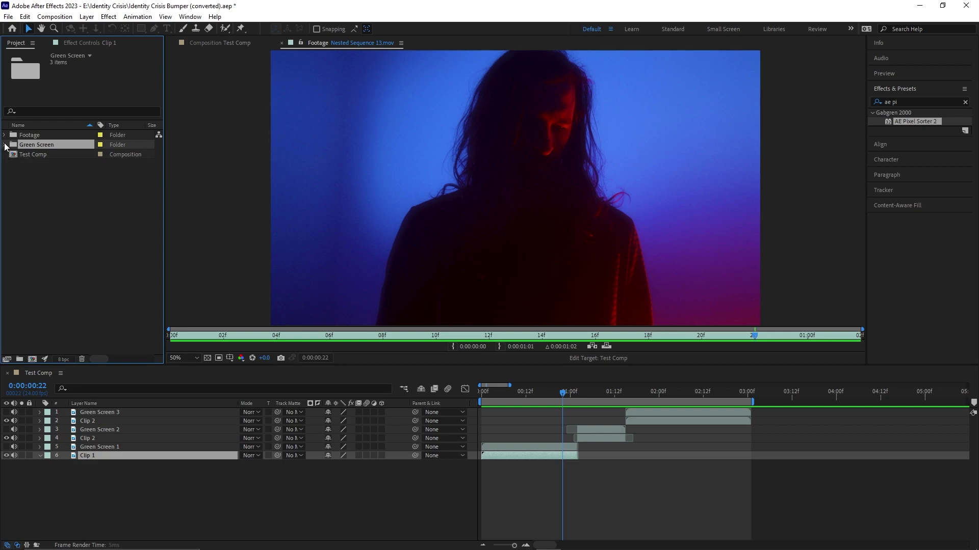
click(5, 145)
click(37, 154)
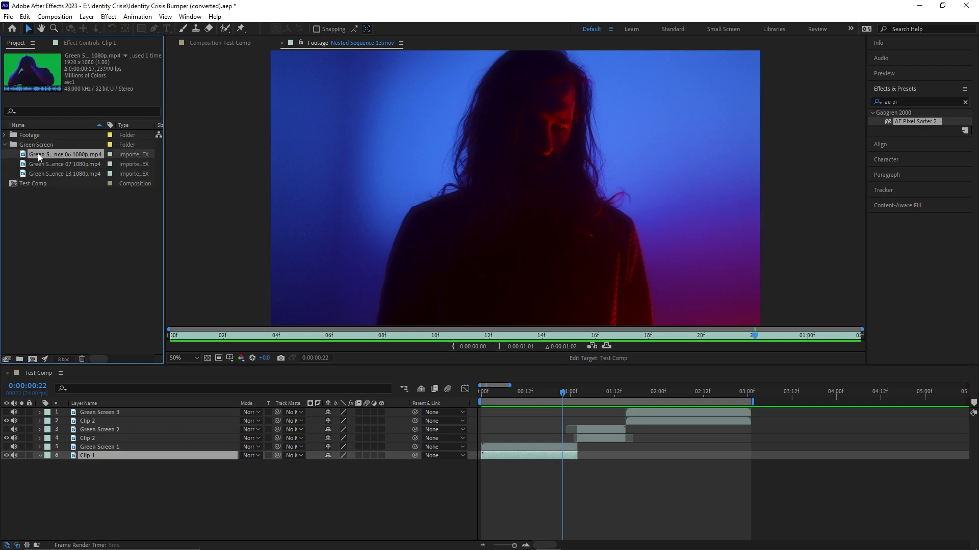
double_click(38, 154)
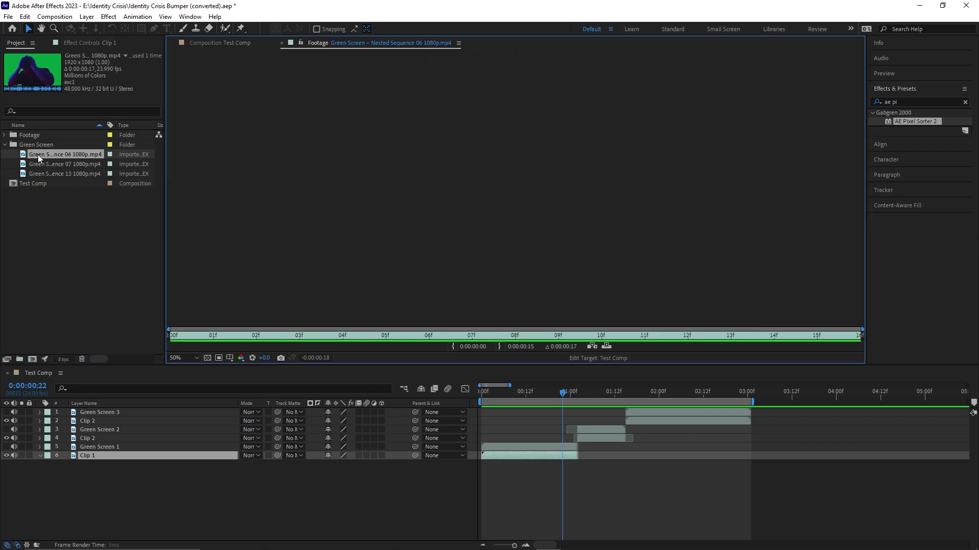
key(space)
mouse_move(558, 335)
mouse_down()
mouse_move(304, 329)
mouse_move(822, 334)
mouse_move(350, 356)
mouse_move(244, 332)
mouse_move(811, 334)
mouse_move(342, 335)
mouse_move(209, 323)
mouse_move(410, 341)
mouse_move(836, 320)
mouse_move(611, 347)
mouse_move(227, 322)
mouse_move(360, 325)
mouse_move(757, 285)
mouse_move(778, 303)
mouse_up()
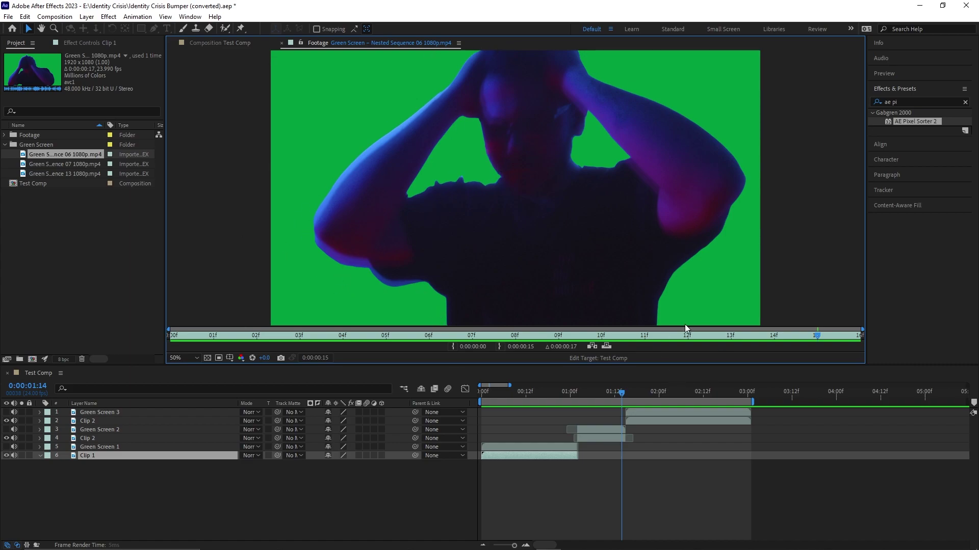
drag(819, 334, 214, 285)
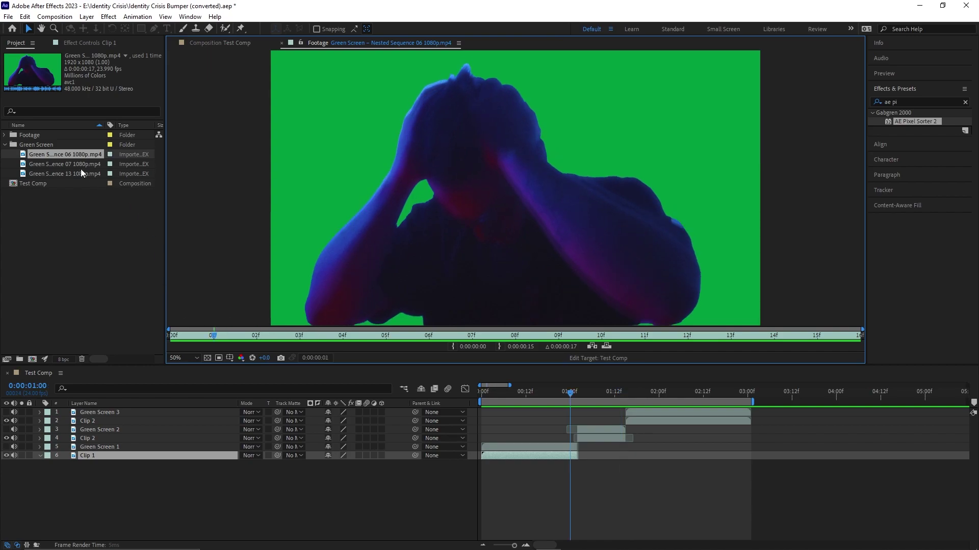
- Preview the Nested Sequence 13 1080p.mp4 green screen clip and collapse the Green Screen folder
click(59, 173)
double_click(59, 173)
drag(312, 336, 225, 326)
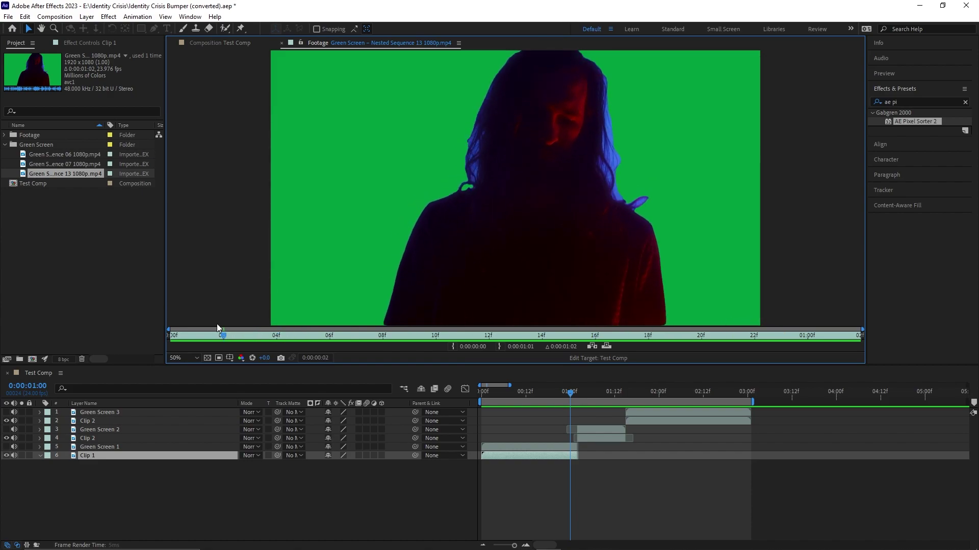
click(6, 145)
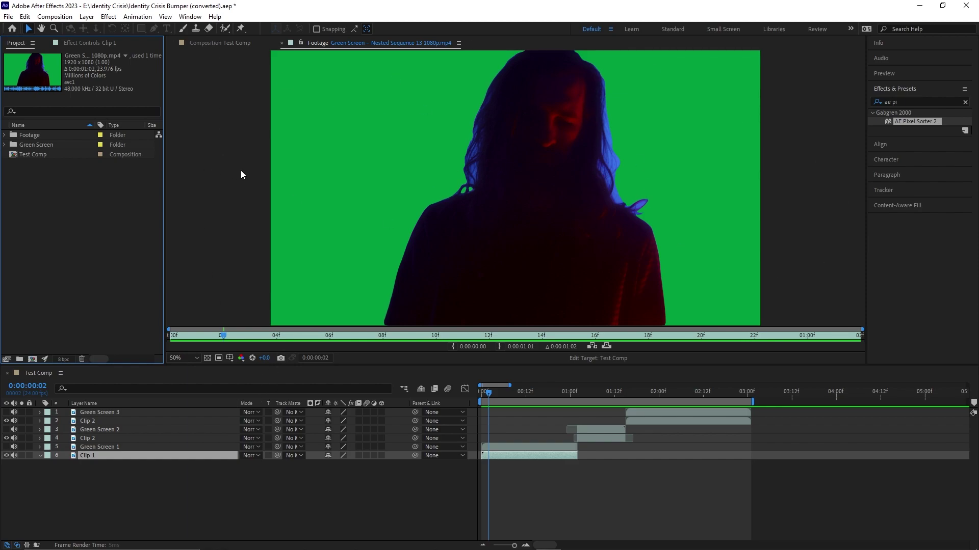
click(55, 147)
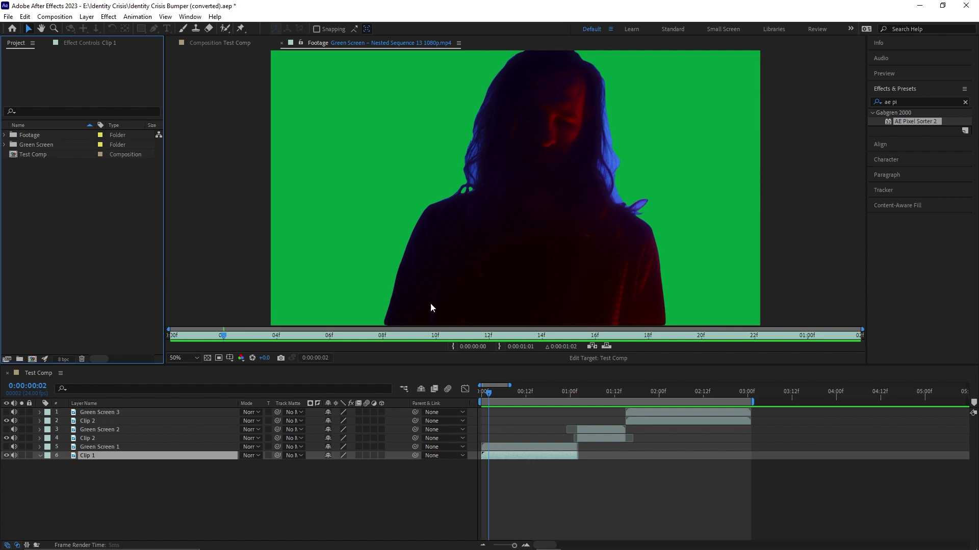
- Return to Test Comp at 0:00:00:11, apply AE Pixel Sorter 2 to Clip 1 and set its Threshold to 0.570
click(222, 45)
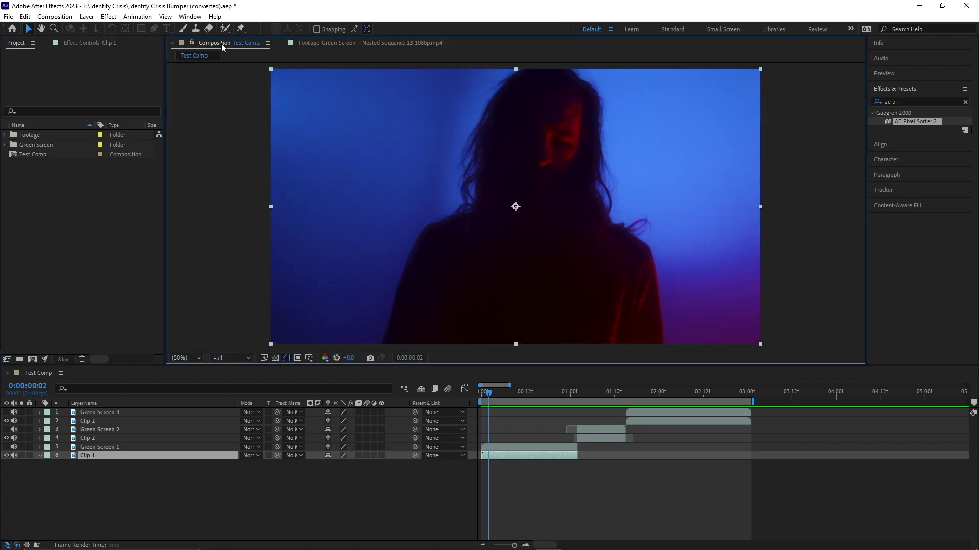
click(522, 403)
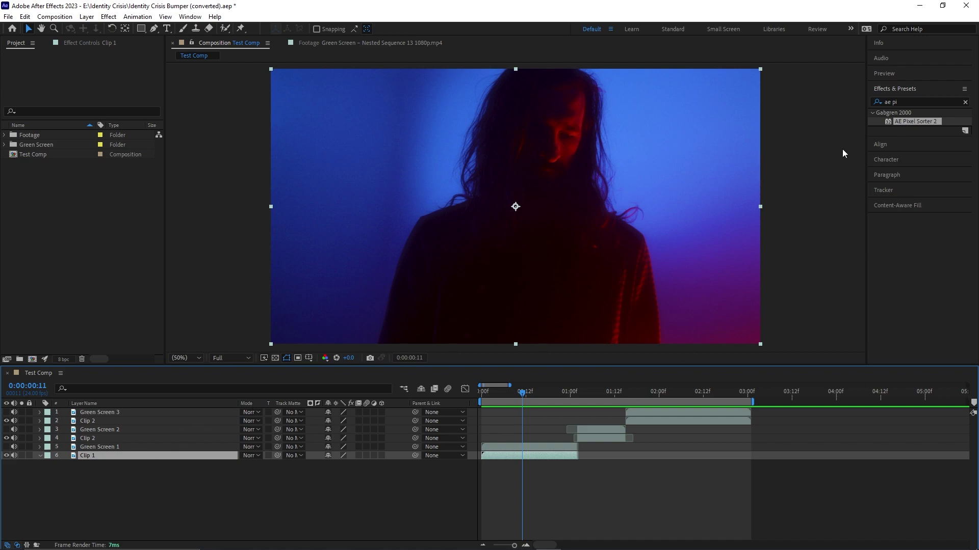
double_click(917, 120)
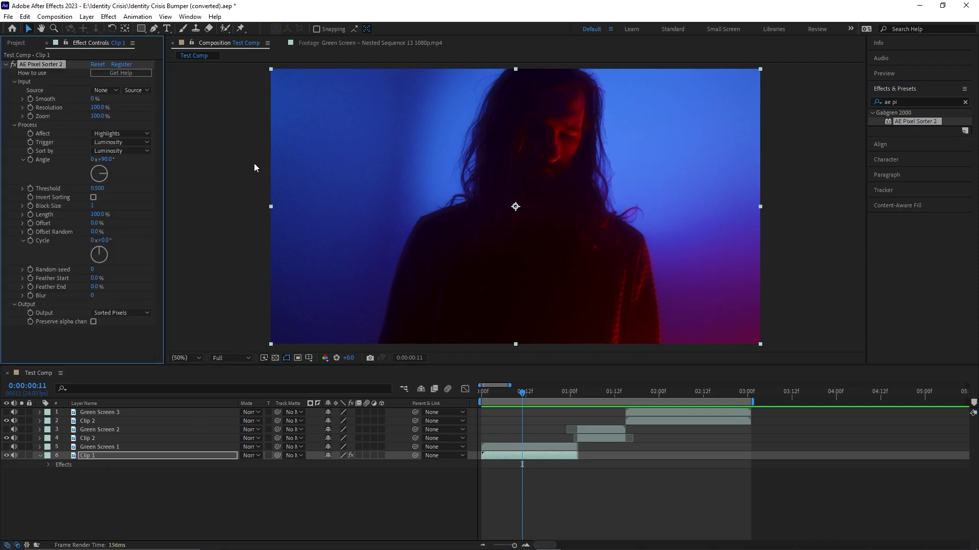
drag(97, 188, 82, 203)
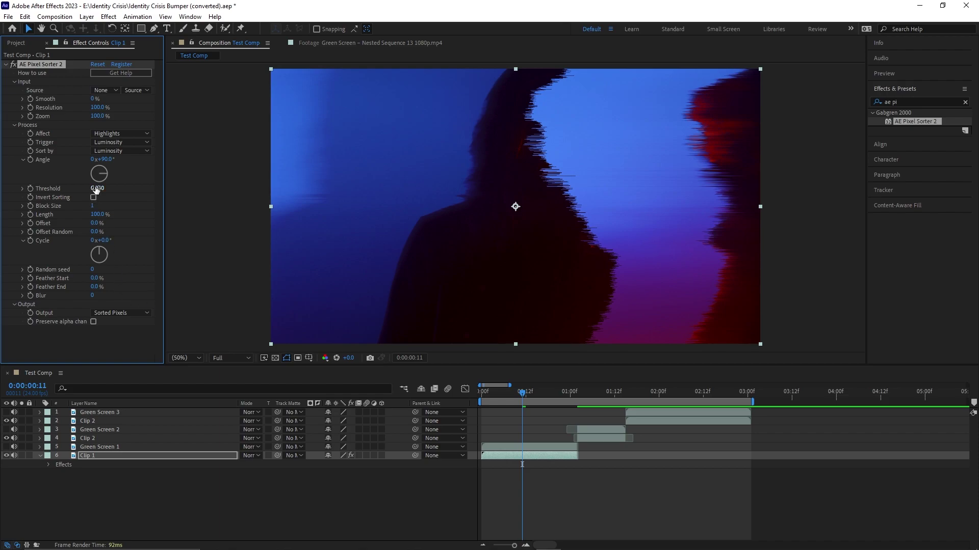
drag(93, 188, 117, 188)
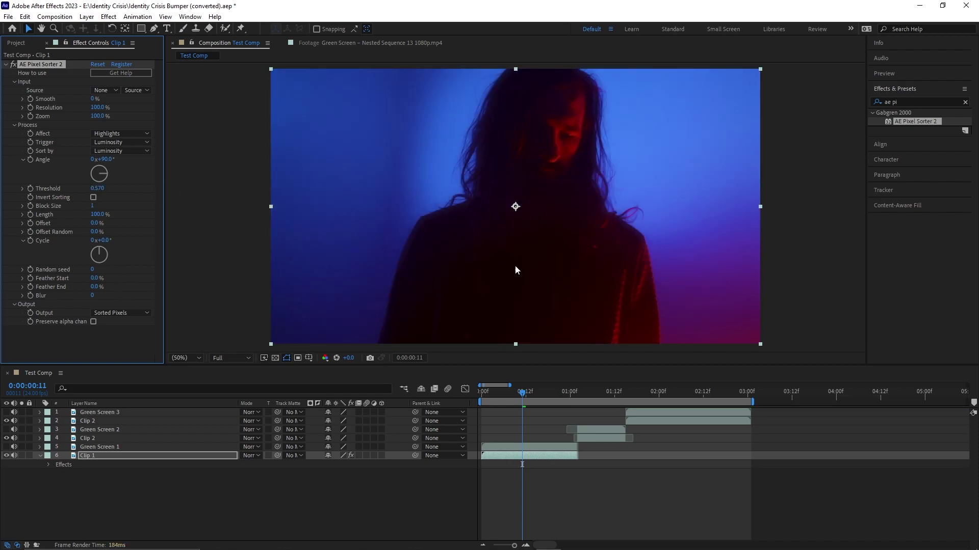
- Make the Green Screen 1 layer visible and apply the Keylight (1.2) effect to it
click(514, 447)
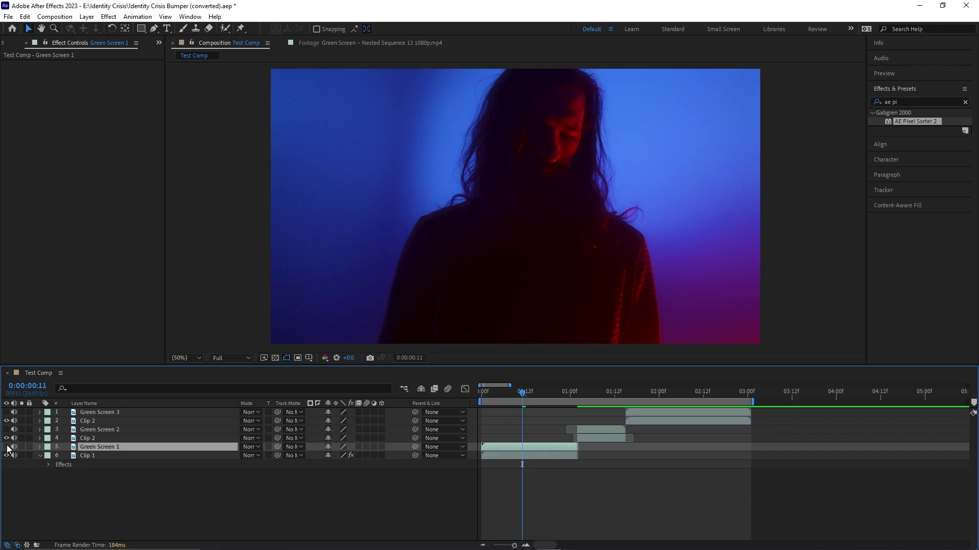
click(6, 447)
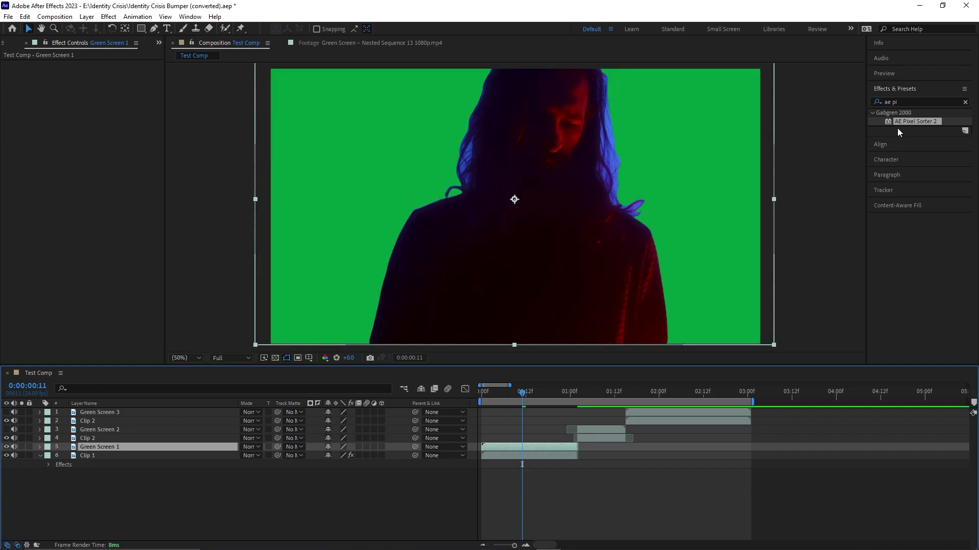
click(909, 101)
text(key)
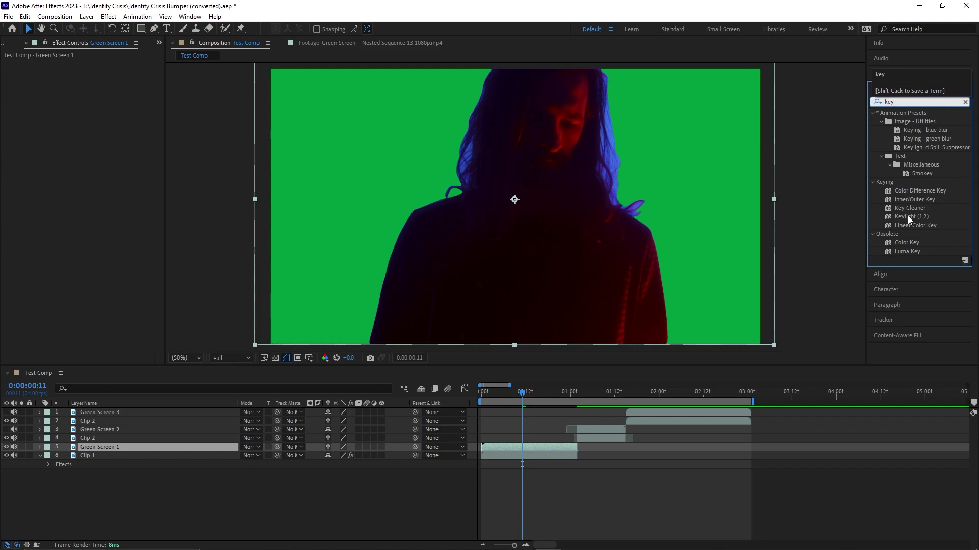
double_click(907, 216)
- Key out the green background of Green Screen 1 by sampling it as Keylight's Screen Colour
click(109, 129)
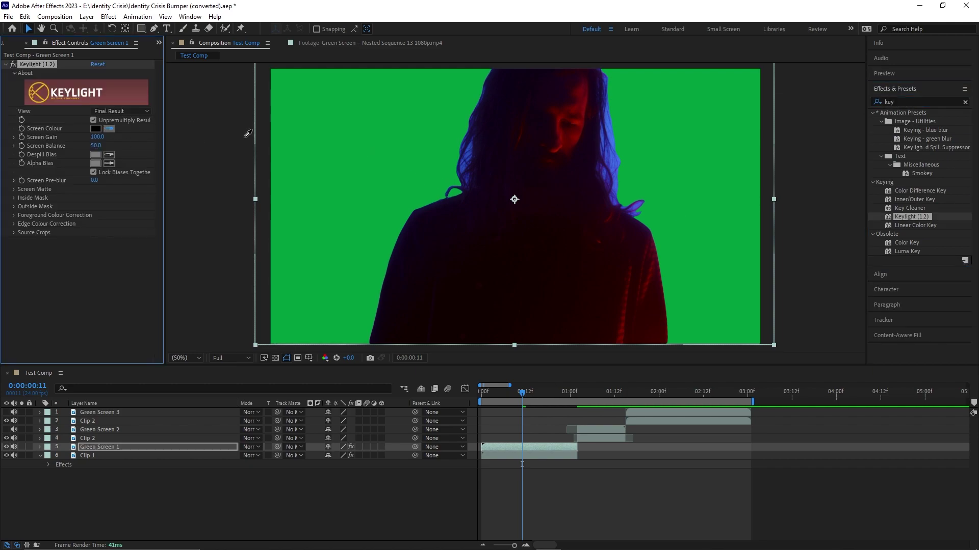
click(439, 183)
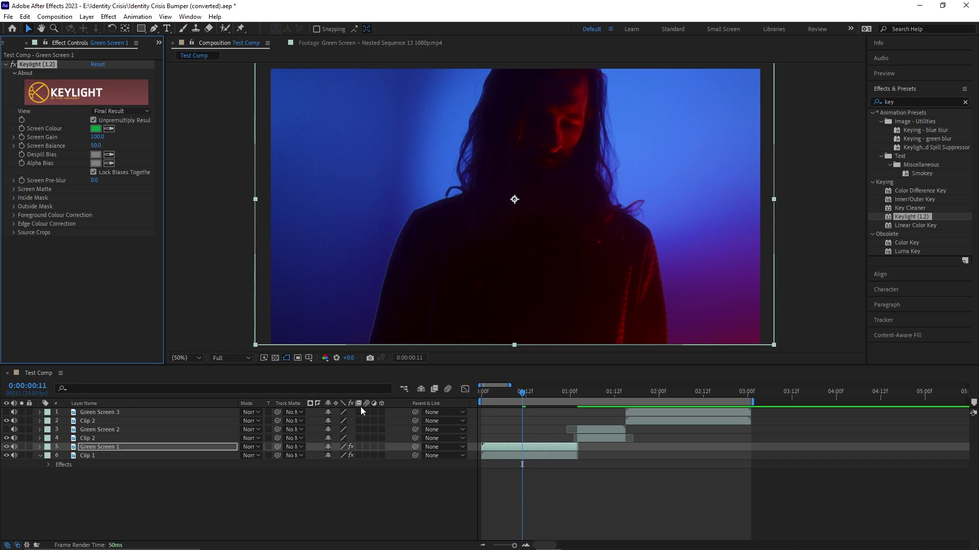
click(7, 447)
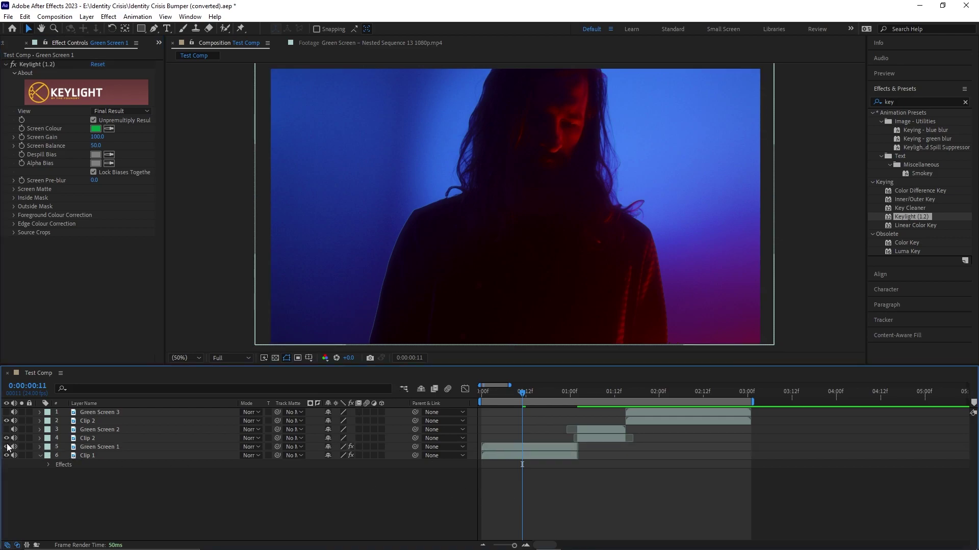
- Set the Scale of Green Screen 1 to 114% and play back the enlarged copy over Clip 1
click(105, 448)
key(s)
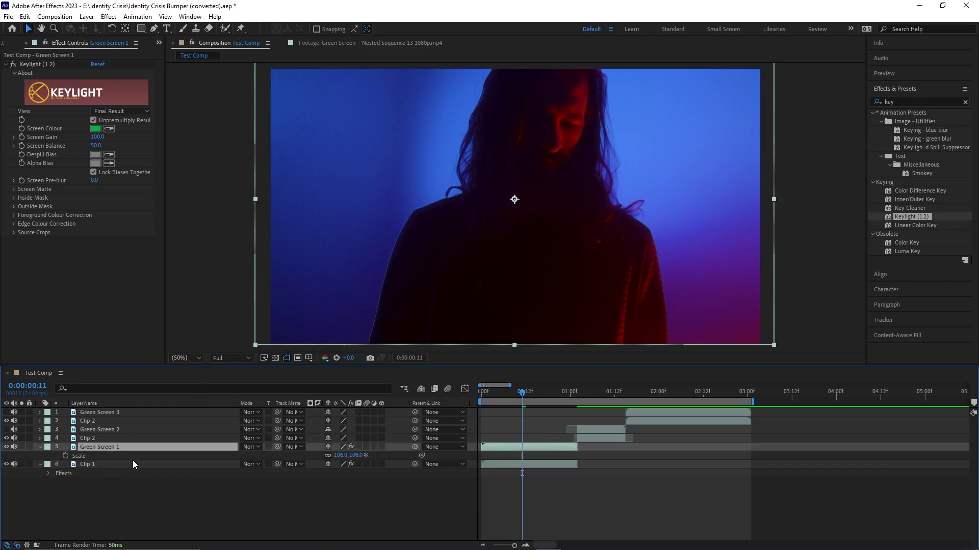
mouse_move(352, 457)
mouse_down()
mouse_move(327, 457)
mouse_move(352, 457)
mouse_move(334, 454)
mouse_move(345, 455)
mouse_up()
key(space)
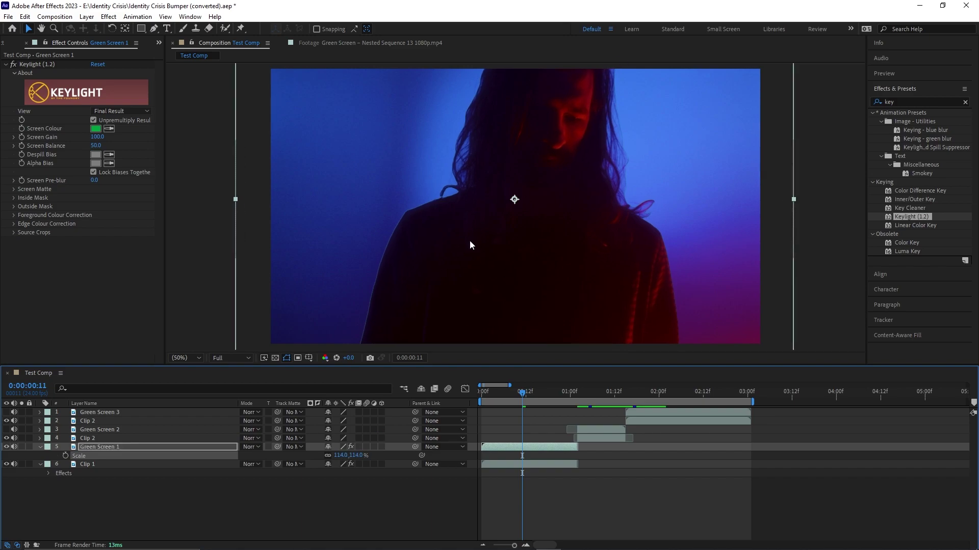
click(497, 390)
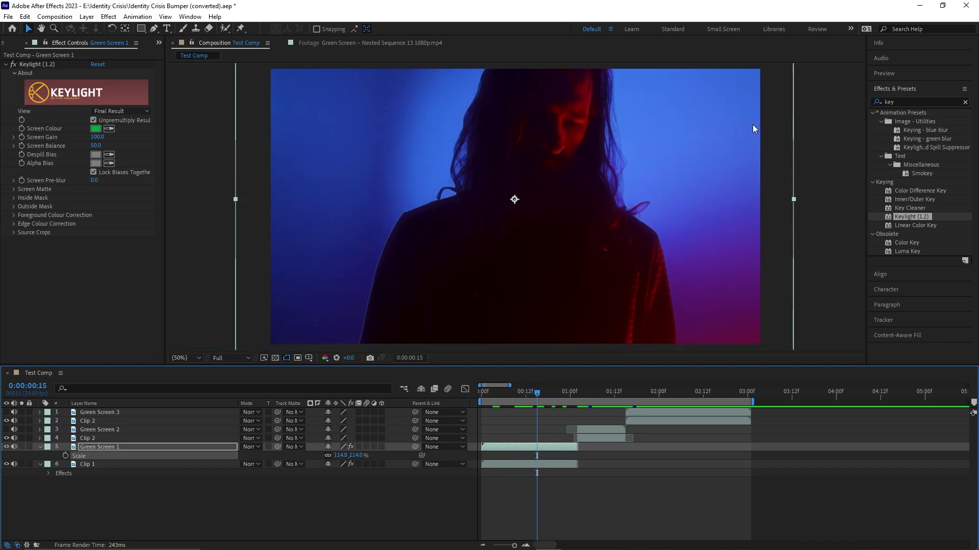
- Try AE Pixel Sorter 2 on Green Screen 1 with a Threshold of 0.060, and remove the effect again
drag(901, 100, 868, 99)
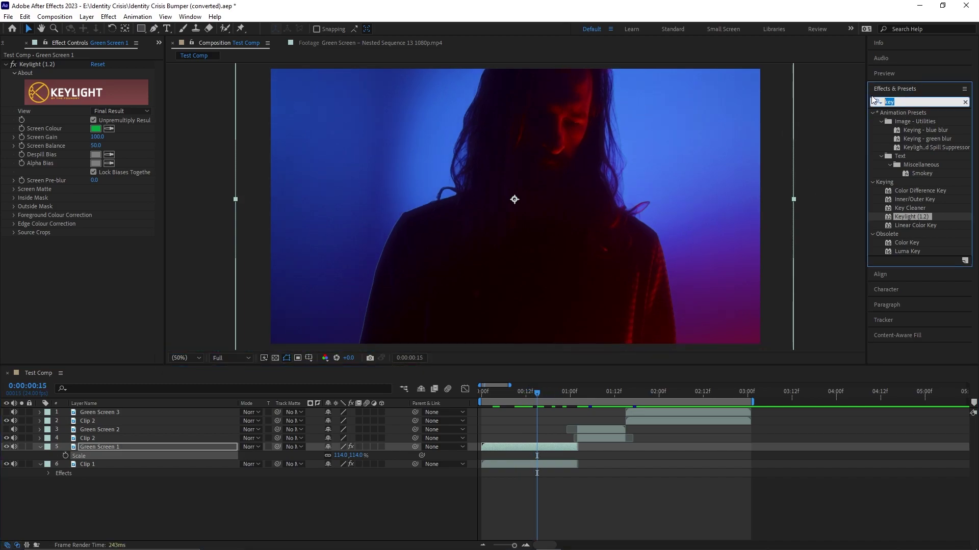
text(ae)
drag(915, 121, 118, 290)
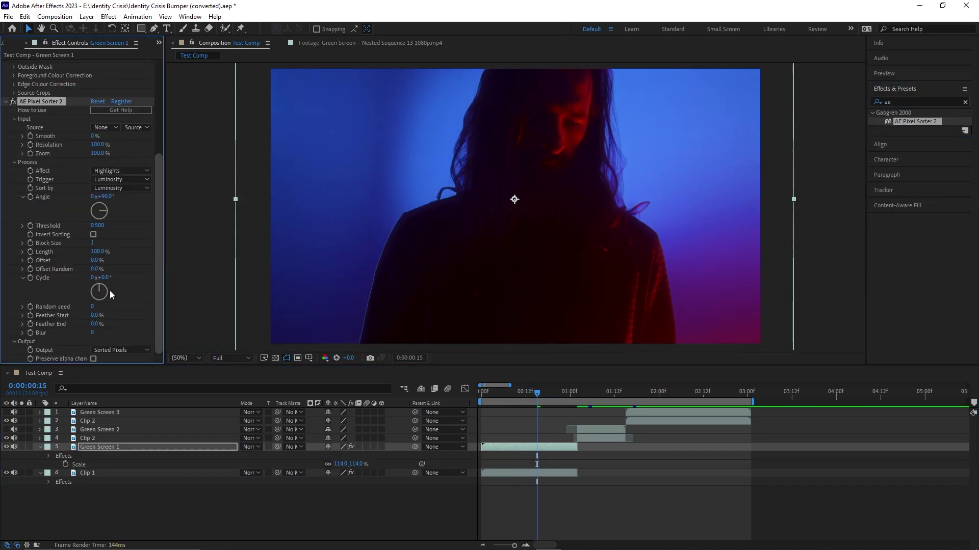
mouse_move(98, 225)
mouse_down()
mouse_move(106, 227)
mouse_move(94, 237)
mouse_up()
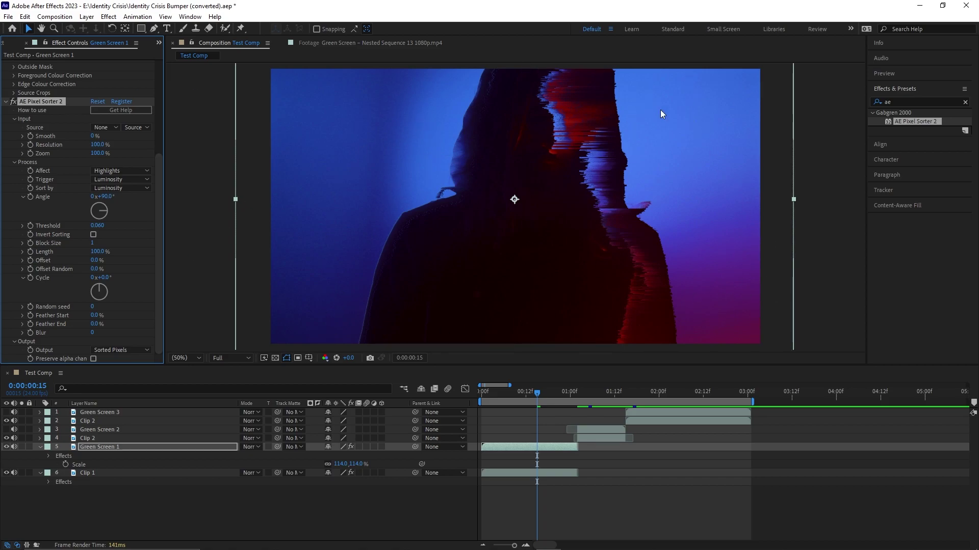
drag(157, 166, 7, 141)
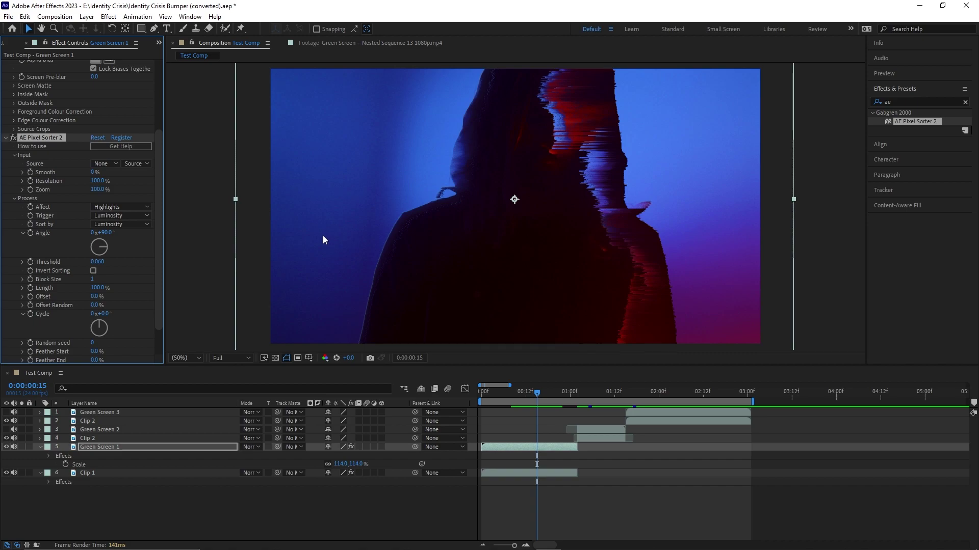
click(5, 139)
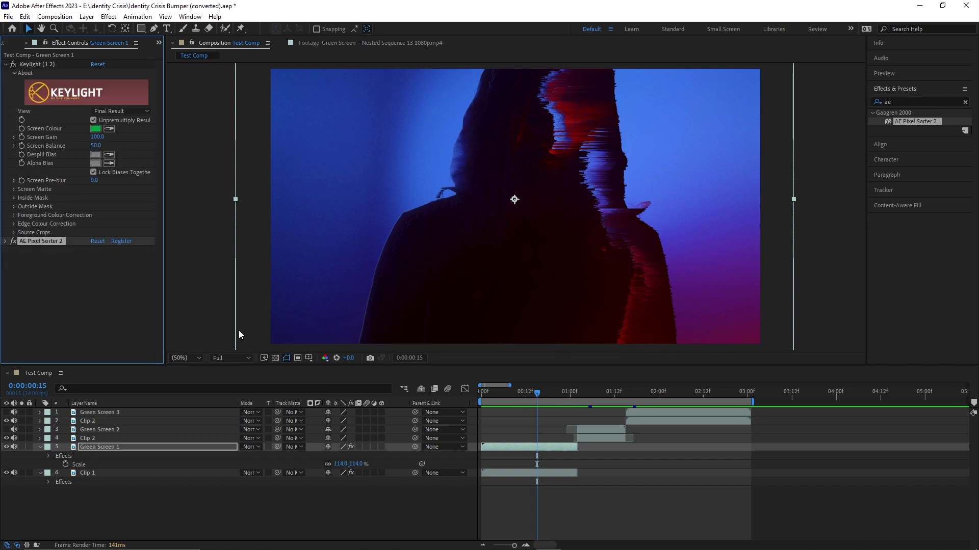
key(Delete)
key(ctrl+Down)
- Hide Green Screen 1 and begin a Pen tool mask on Clip 1, tracing the subject's left-side arm up to the shoulder
click(130, 447)
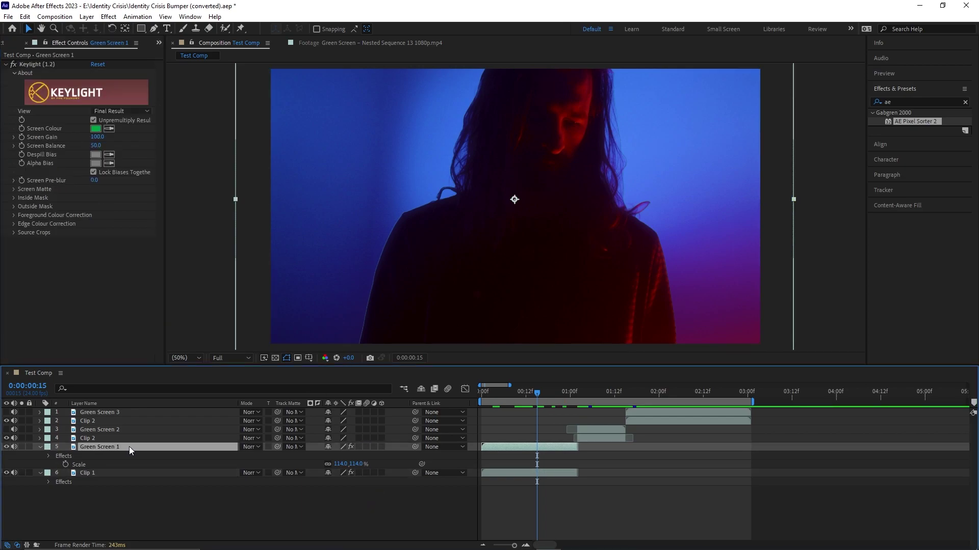
click(7, 447)
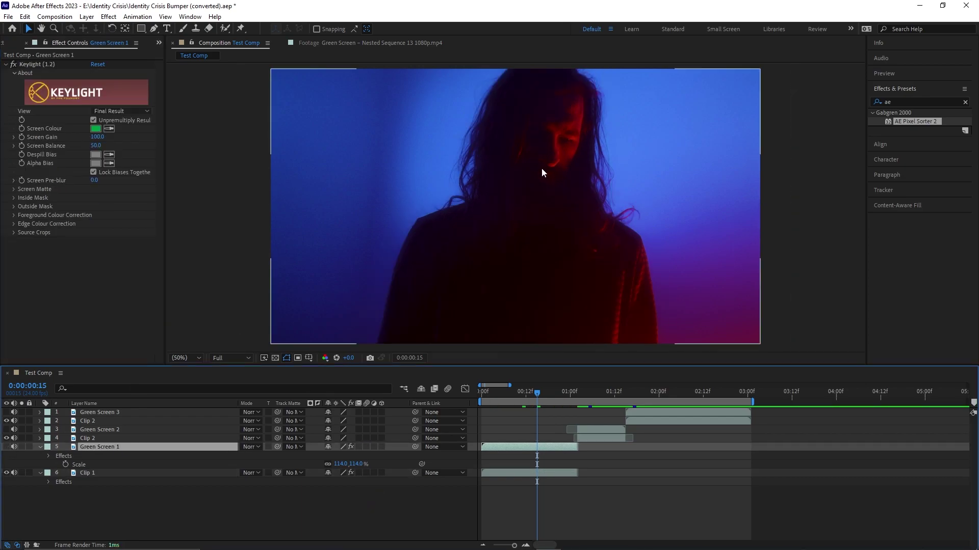
key(h)
mouse_move(513, 229)
mouse_down()
mouse_move(509, 178)
mouse_move(518, 214)
mouse_move(502, 223)
mouse_up()
key(comma)
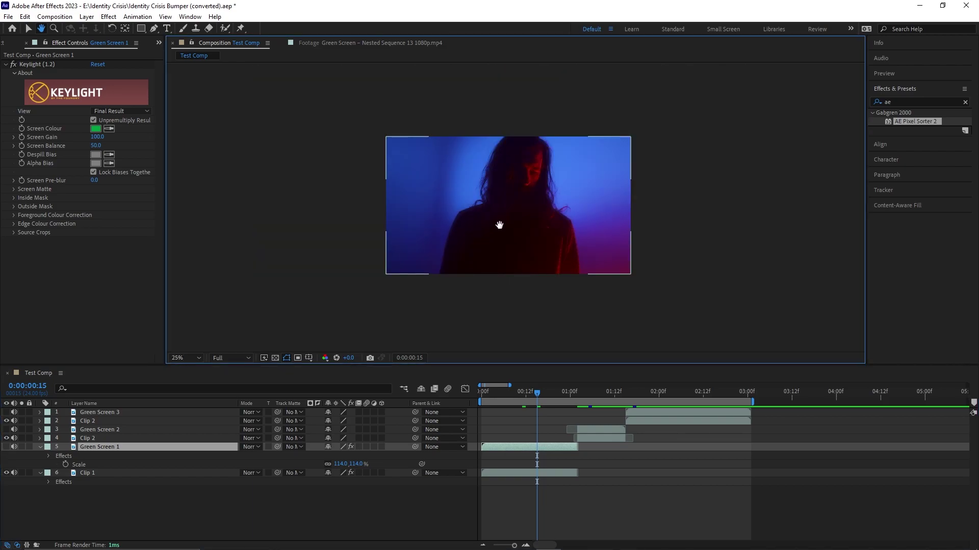
scroll(499, 225, up, 5)
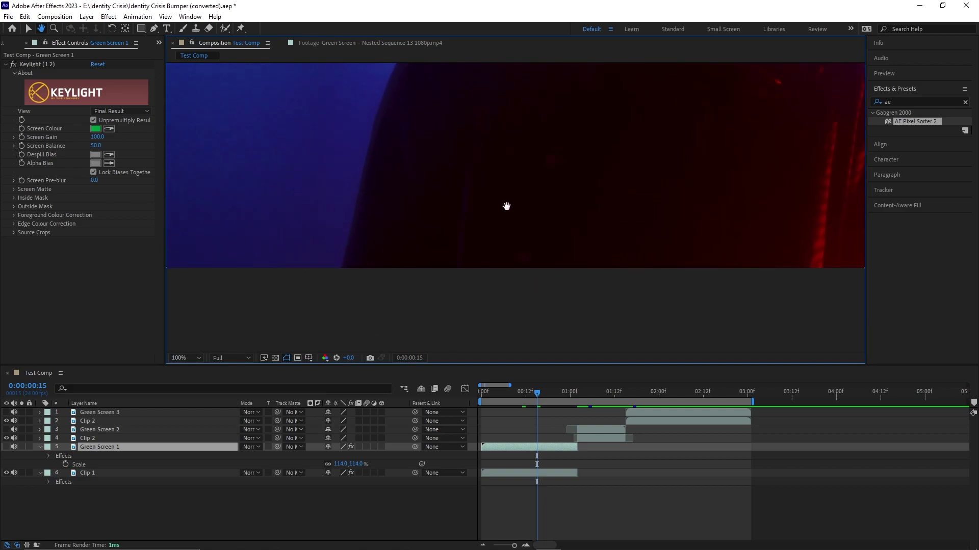
drag(507, 208, 466, 278)
key(v)
click(102, 473)
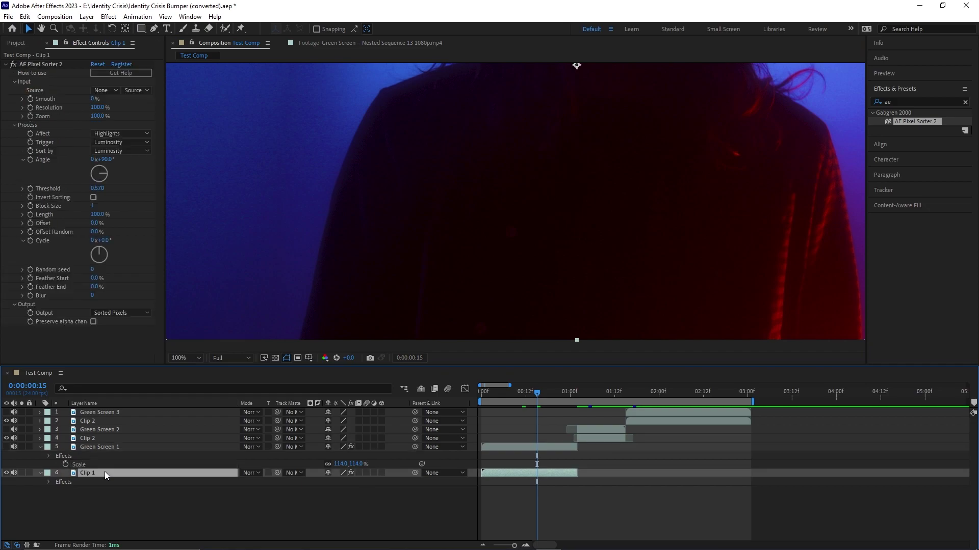
key(h)
key(g)
click(296, 342)
click(323, 242)
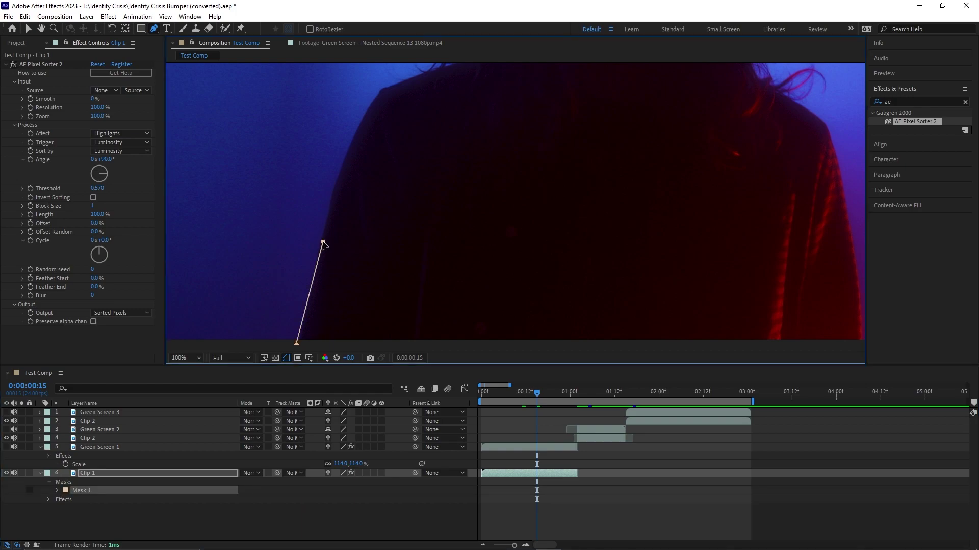
click(345, 160)
click(380, 91)
- Continue the Clip 1 mask outline along the left-side shoulder and up the hair to the top of the head
scroll(384, 222, up, 5)
scroll(384, 222, right, 2)
click(381, 213)
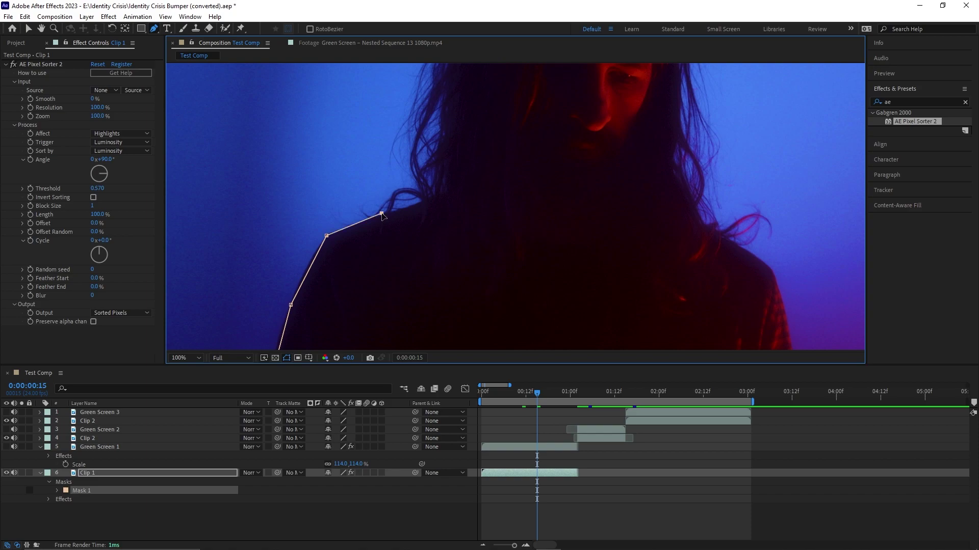
click(392, 193)
click(405, 187)
click(421, 193)
click(410, 168)
click(410, 147)
click(407, 113)
drag(456, 95, 415, 245)
click(402, 179)
click(428, 140)
click(446, 109)
drag(494, 136, 412, 267)
click(418, 204)
- Trace the Clip 1 mask down the right side of the subject's hair to the loose curl above the shoulder
click(526, 211)
click(533, 223)
click(559, 246)
click(571, 282)
drag(592, 317, 549, 165)
click(526, 206)
click(539, 244)
drag(566, 283, 552, 171)
click(525, 186)
click(526, 218)
click(526, 242)
click(547, 247)
click(571, 235)
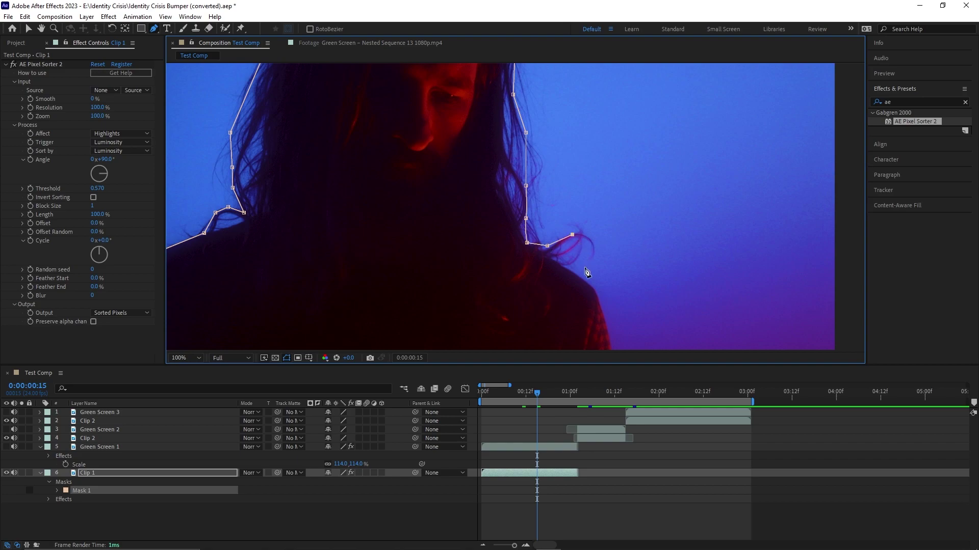
- Trace the mask down the right-side arm past the frame's lower edge and close the path at its starting point
click(589, 238)
click(594, 286)
drag(612, 332, 555, 206)
click(554, 198)
drag(591, 253, 583, 140)
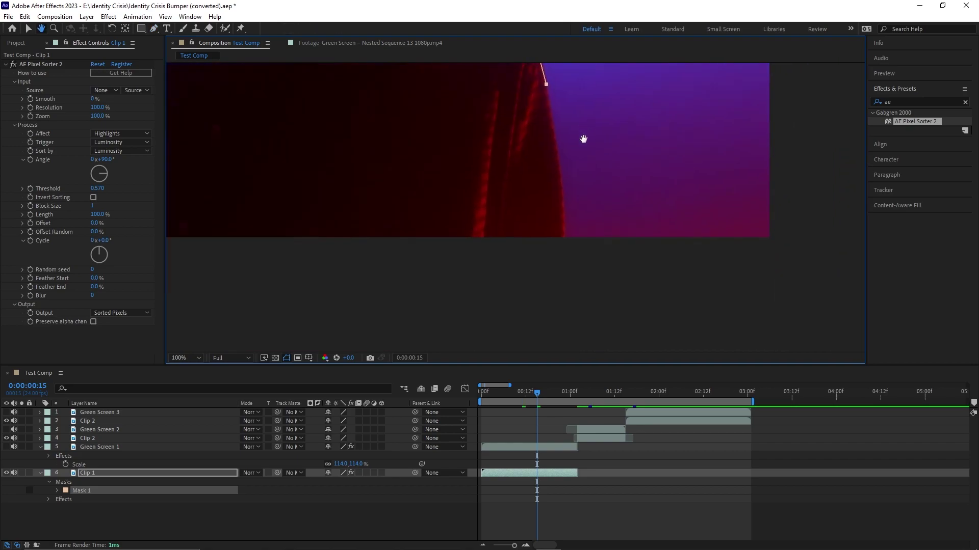
click(566, 226)
click(576, 253)
drag(426, 284, 640, 296)
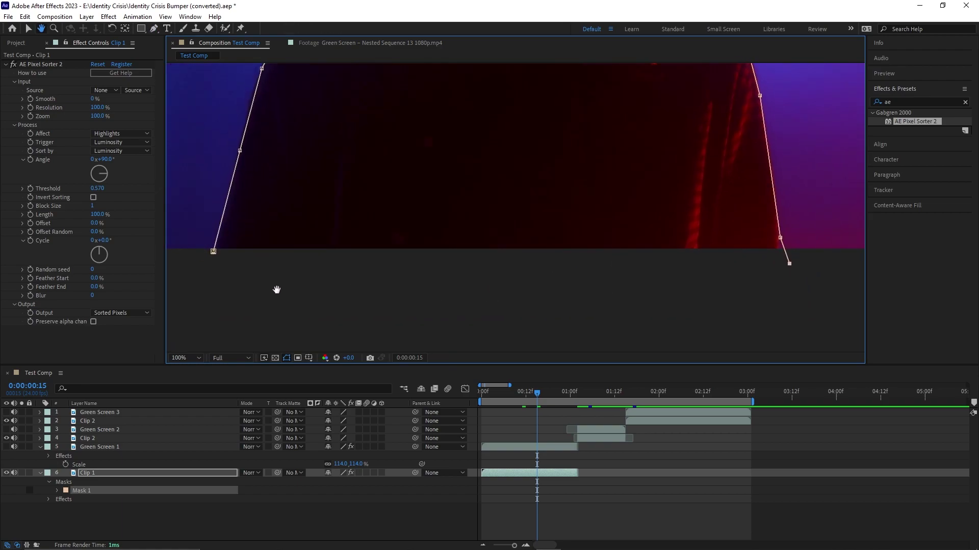
click(213, 251)
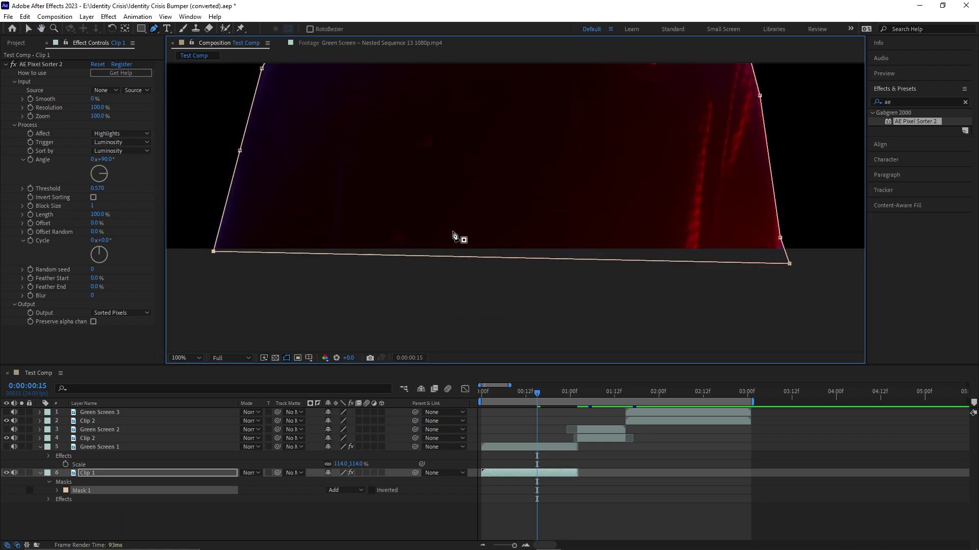
- Fit the whole composition in view and set a Mask Path keyframe for Clip 1's Mask 1 at 0:00:00:15
drag(459, 239, 466, 324)
key(v)
click(182, 359)
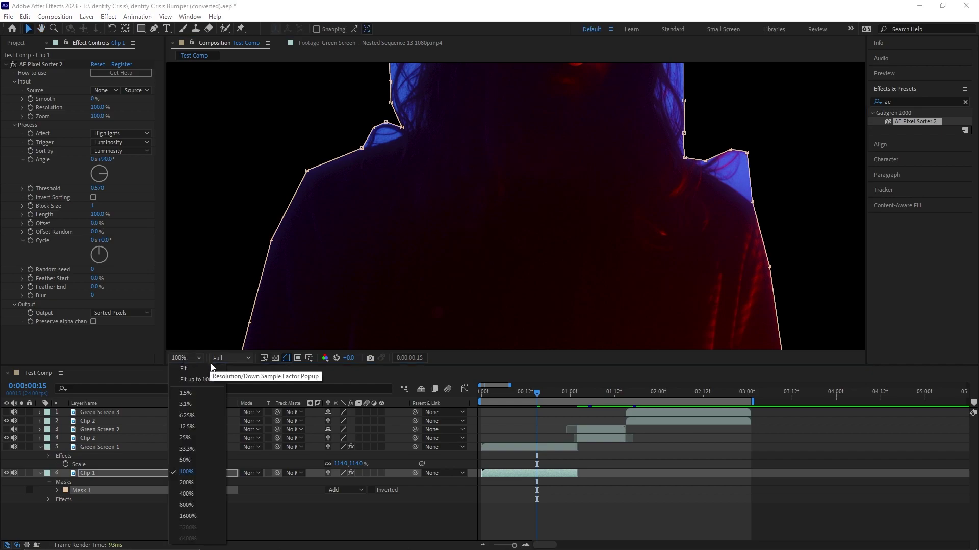
click(206, 377)
click(834, 259)
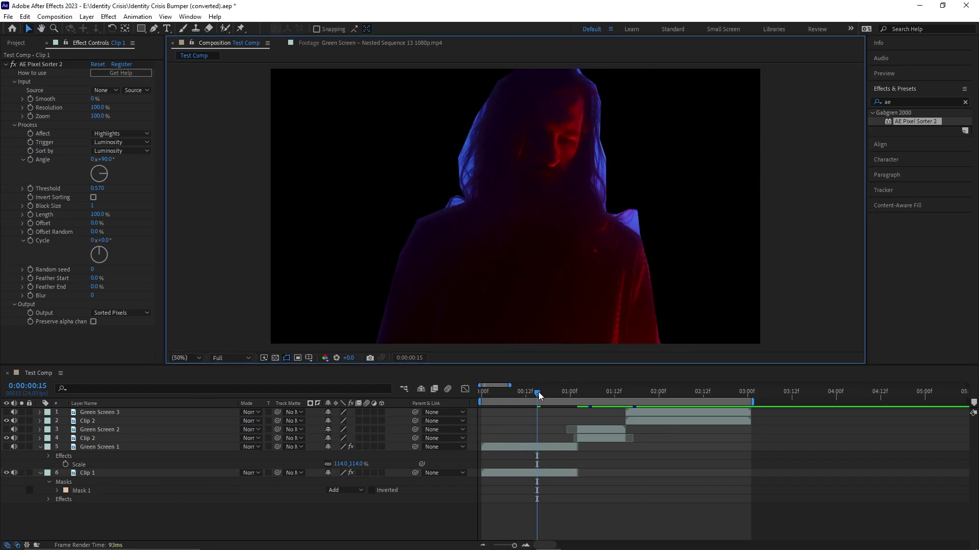
click(530, 474)
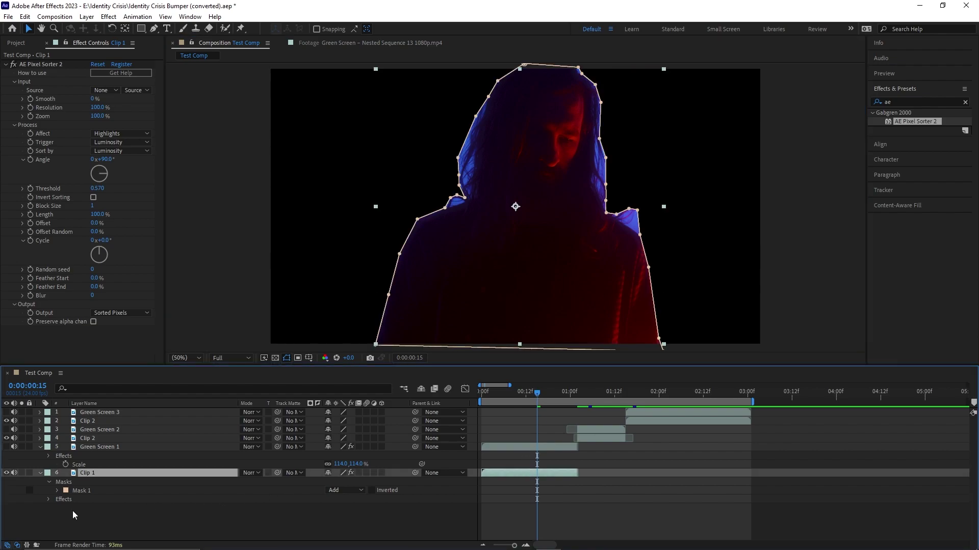
click(56, 491)
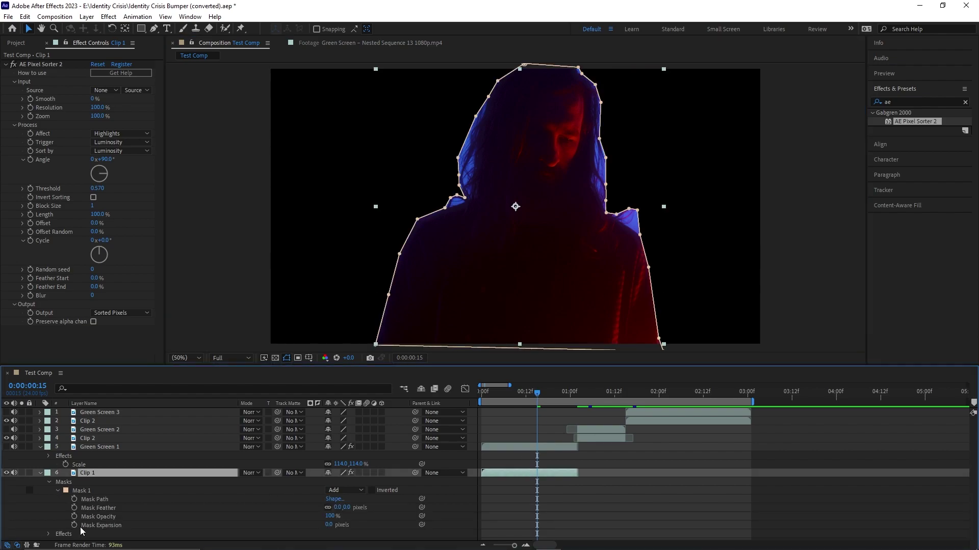
click(74, 500)
- Advance two frames to 0:00:00:17 and reshape Mask 1 by moving its points near the left-side shoulder
click(883, 75)
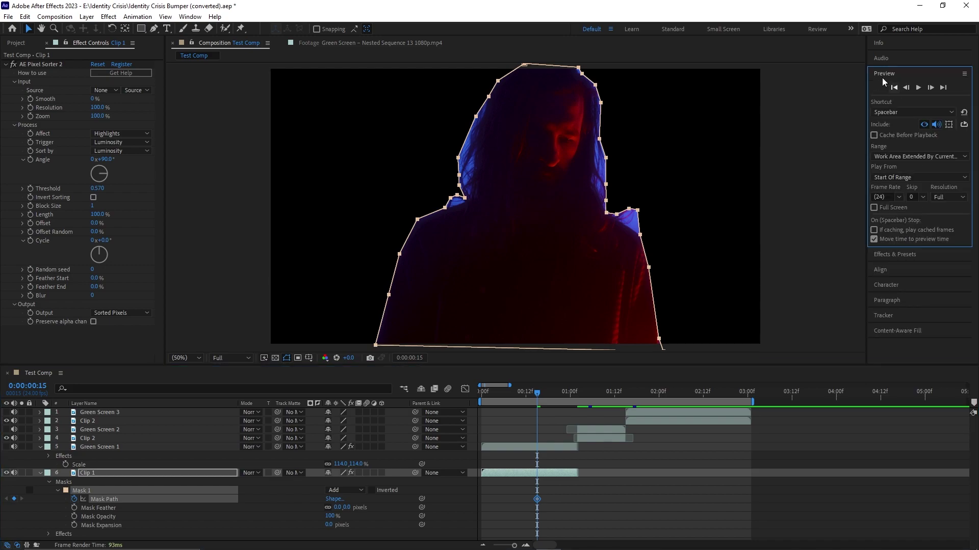
click(930, 87)
click(930, 88)
click(405, 161)
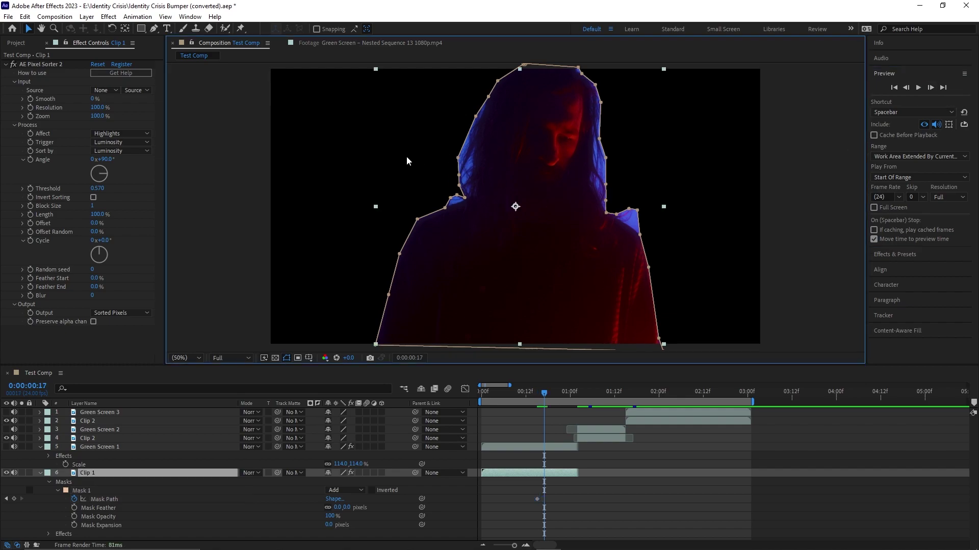
double_click(458, 160)
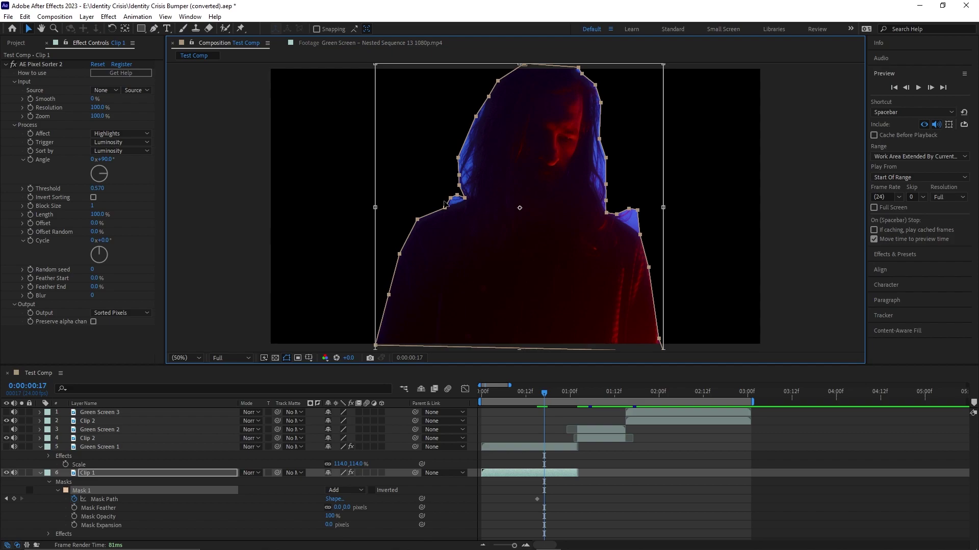
click(625, 500)
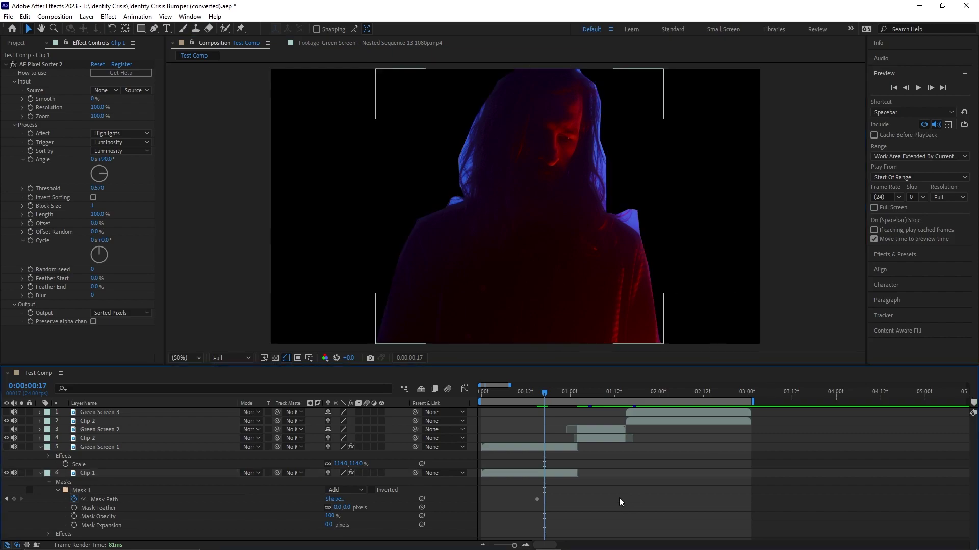
click(554, 476)
drag(443, 207, 450, 201)
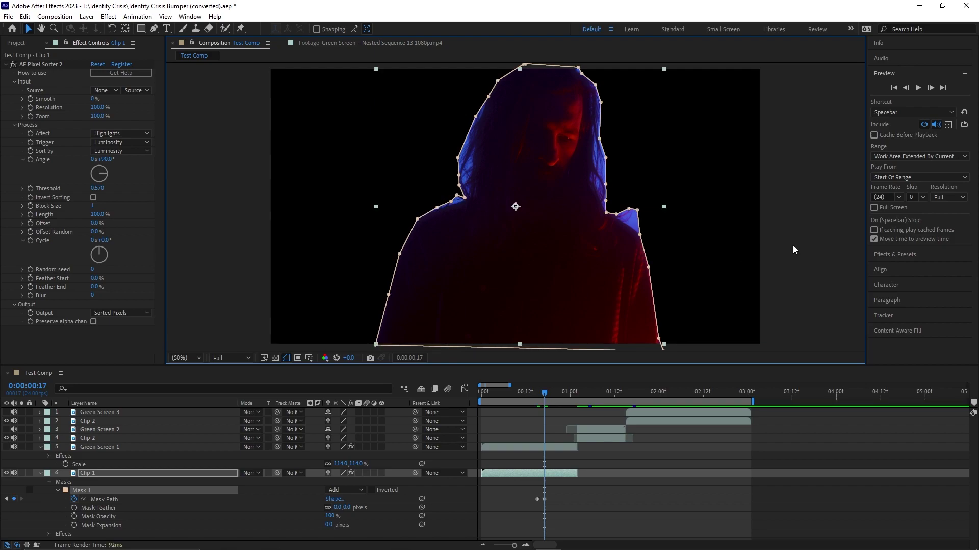
- Advance to 0:00:00:19 and adjust the Mask 1 points around the upper right of the subject's head
click(933, 87)
click(934, 87)
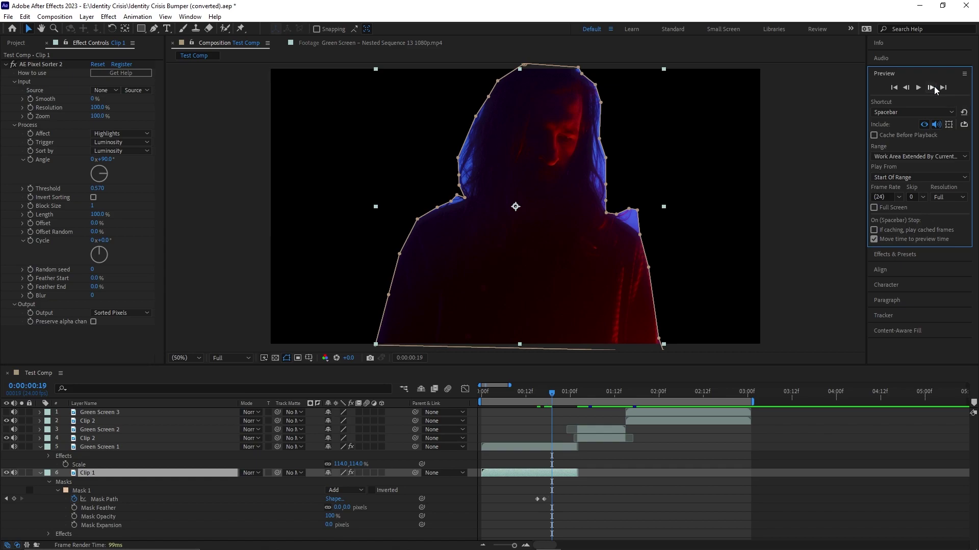
click(595, 85)
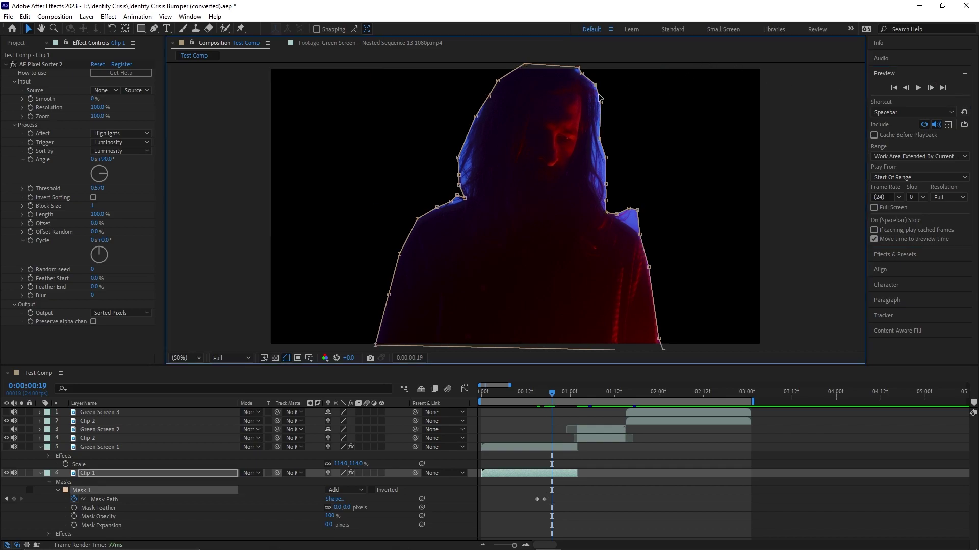
drag(595, 86, 596, 103)
drag(578, 67, 577, 70)
alt+scroll(547, 405, up, 5)
alt+scroll(547, 404, down, 5)
- Scrub back to 0:00:00:08 to check the mask and delete Mask 1 from Clip 1
drag(547, 403, 528, 432)
alt+scroll(586, 412, down, 5)
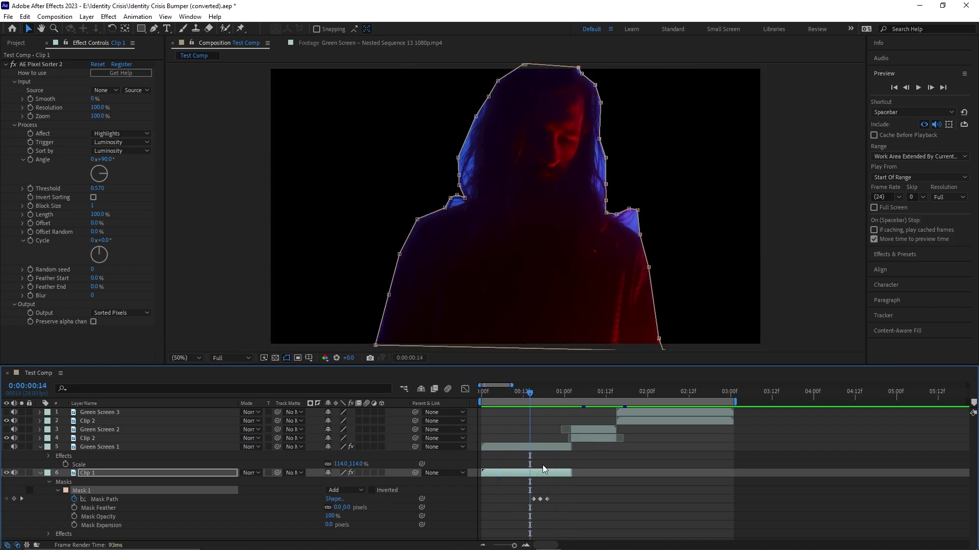
drag(530, 396, 513, 471)
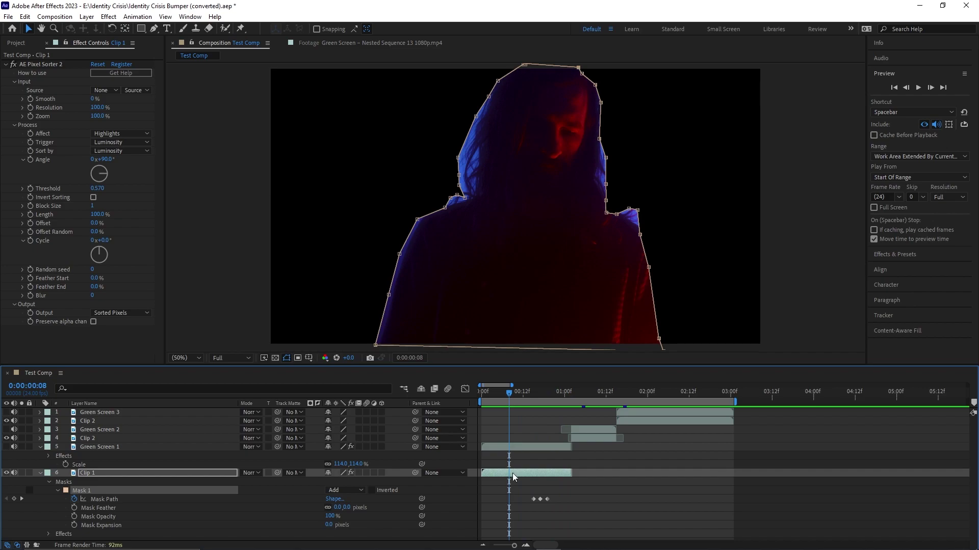
click(514, 473)
click(99, 488)
key(Delete)
click(301, 509)
- Select Green Screen 1 and make the layer visible again at 0:00:00:16
click(104, 448)
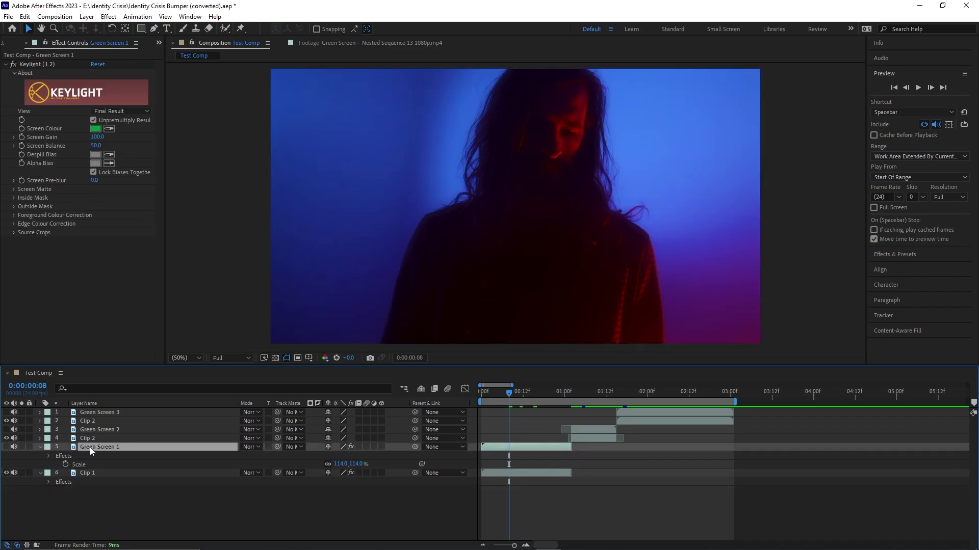
click(39, 445)
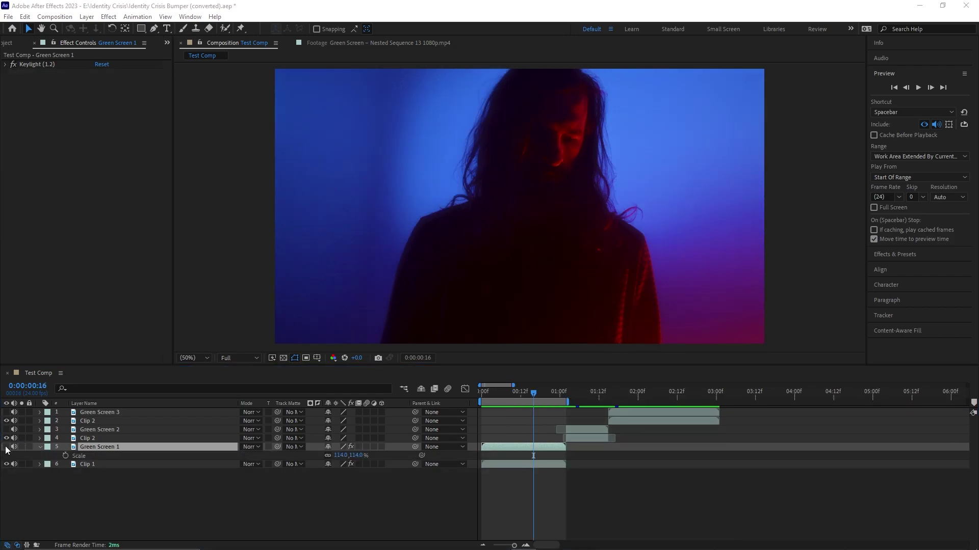
click(6, 447)
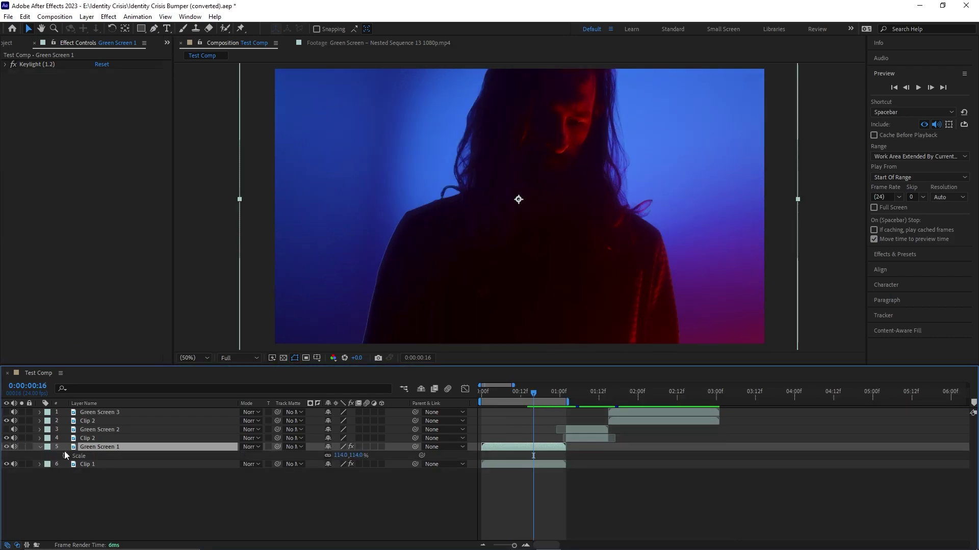
- Apply the AE Pixel Sorter 2 effect to Green Screen 1 and return to the composition's first frame
click(940, 253)
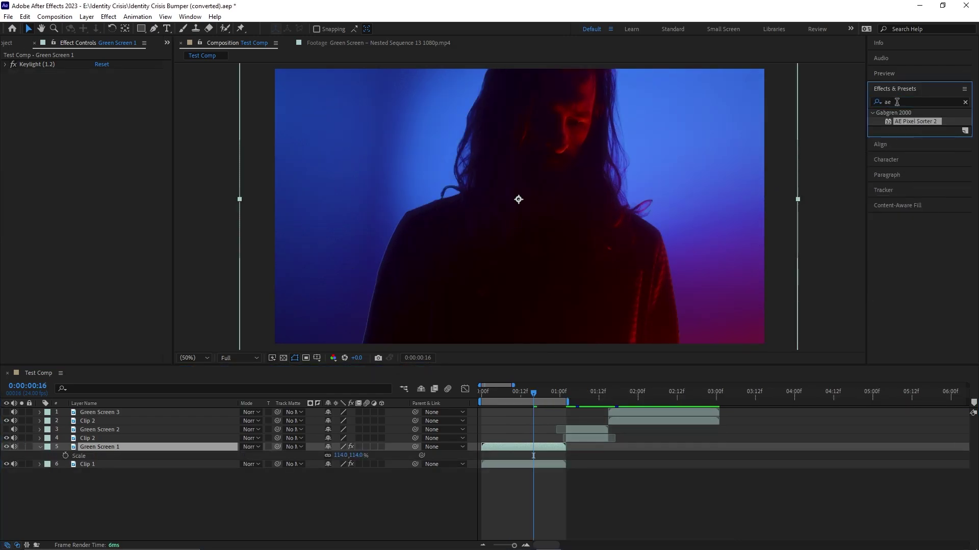
drag(919, 120, 137, 446)
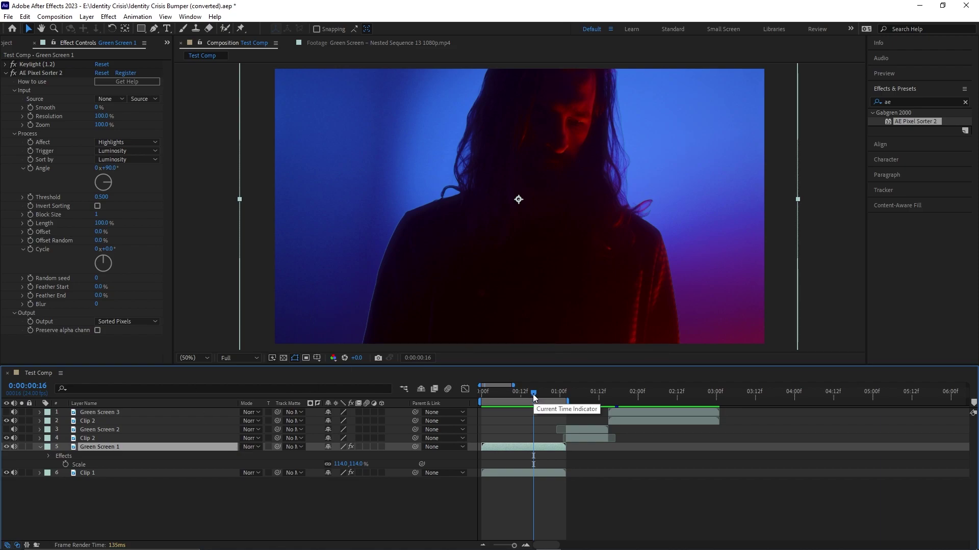
drag(533, 393, 355, 353)
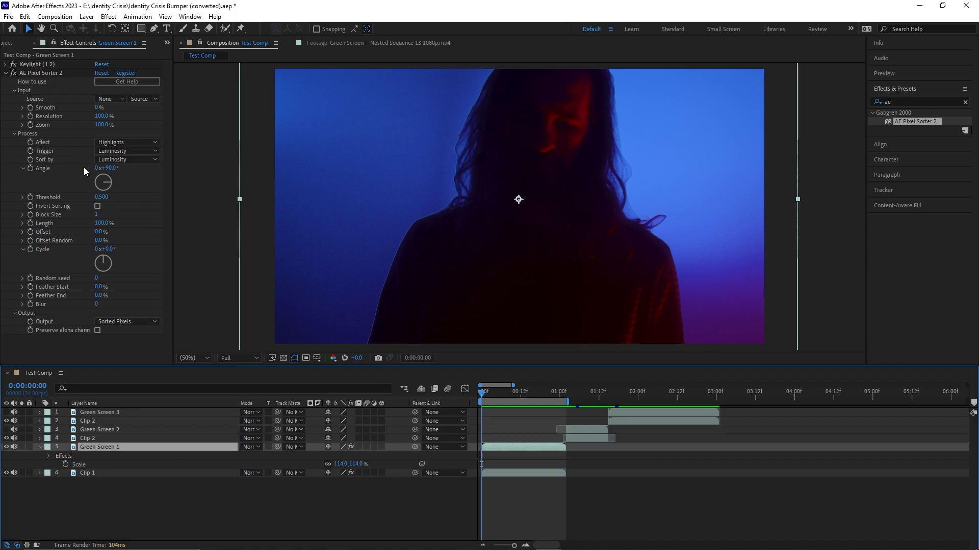
- Try an input Zoom of 72% in AE Pixel Sorter 2, and undo it
click(30, 133)
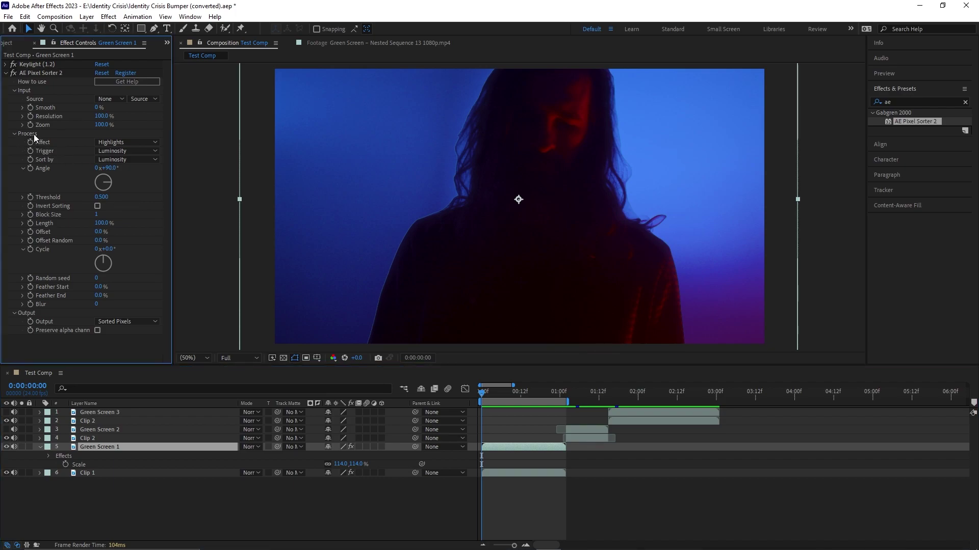
click(15, 90)
click(14, 90)
click(102, 125)
text(72)
key(Return)
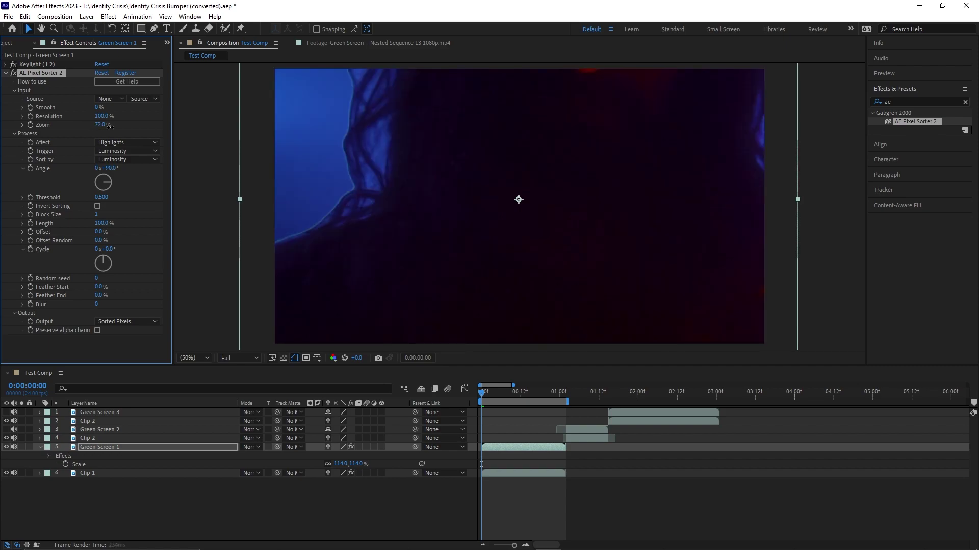
key(ctrl+z)
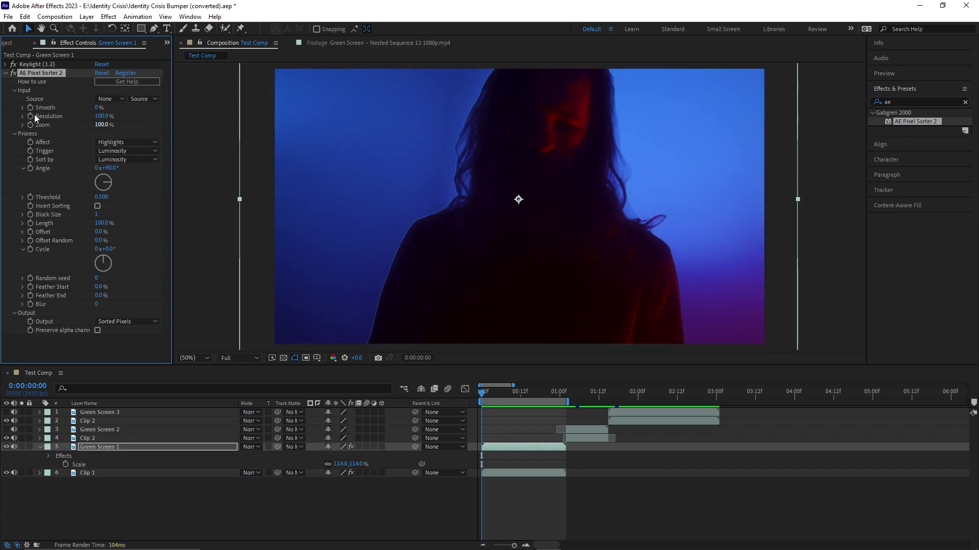
- Collapse the pixel sorter's Input settings and set both Trigger and Sort by to Red Channel
click(14, 90)
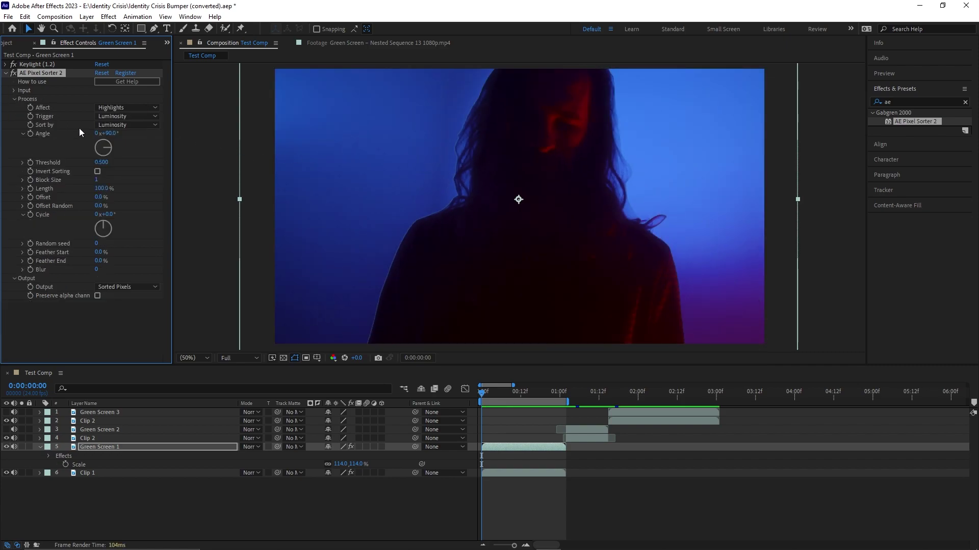
click(122, 117)
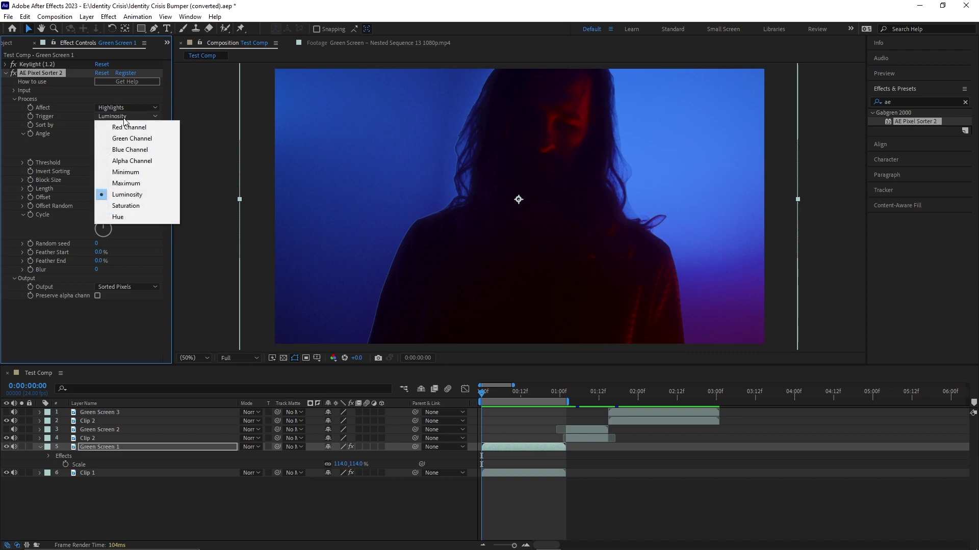
click(61, 121)
click(112, 125)
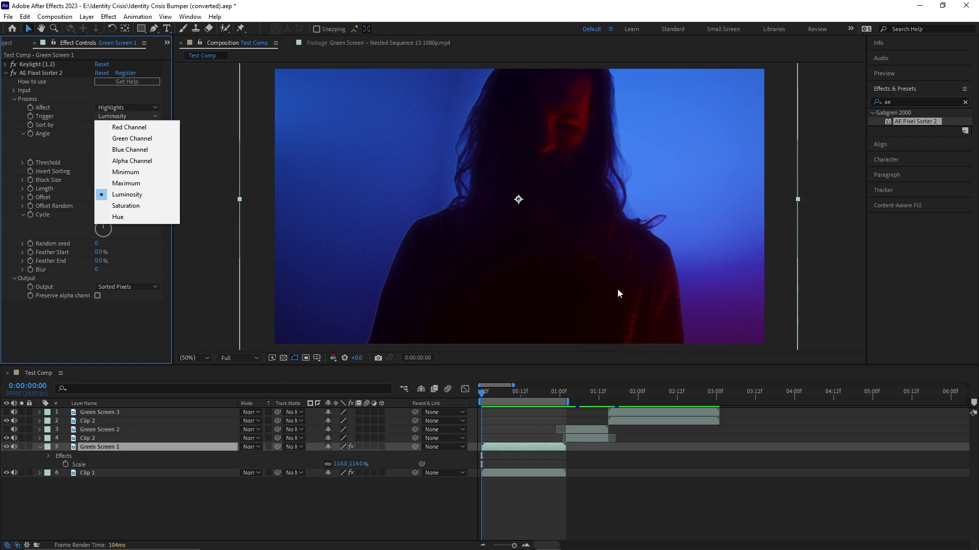
click(124, 127)
click(124, 126)
click(141, 138)
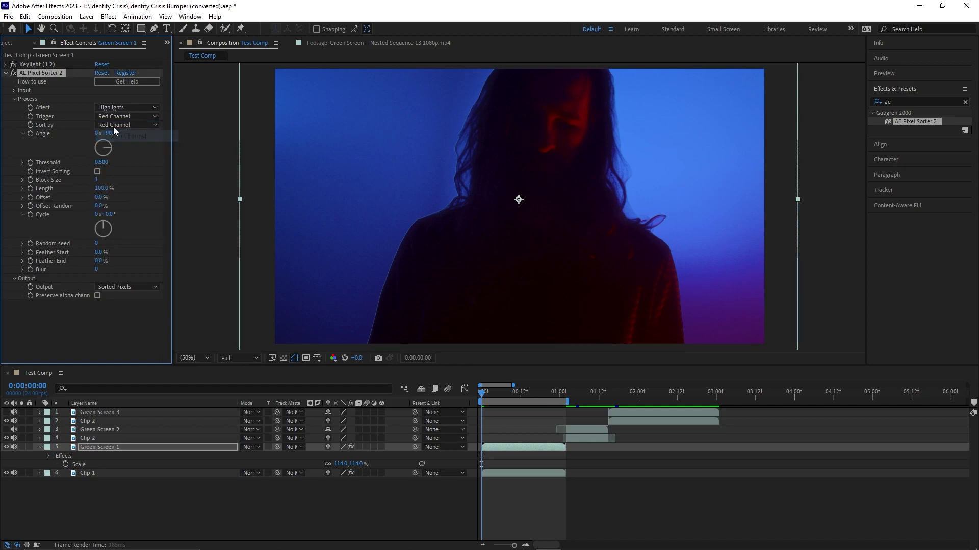
- Try Luminosity as the Sort by mode, and return it to Red Channel
click(147, 127)
click(133, 214)
click(152, 125)
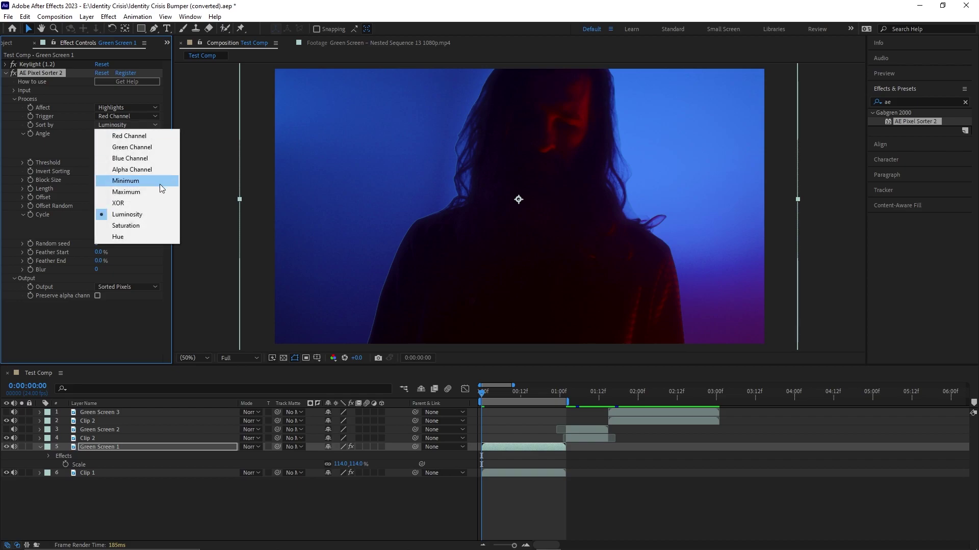
click(124, 137)
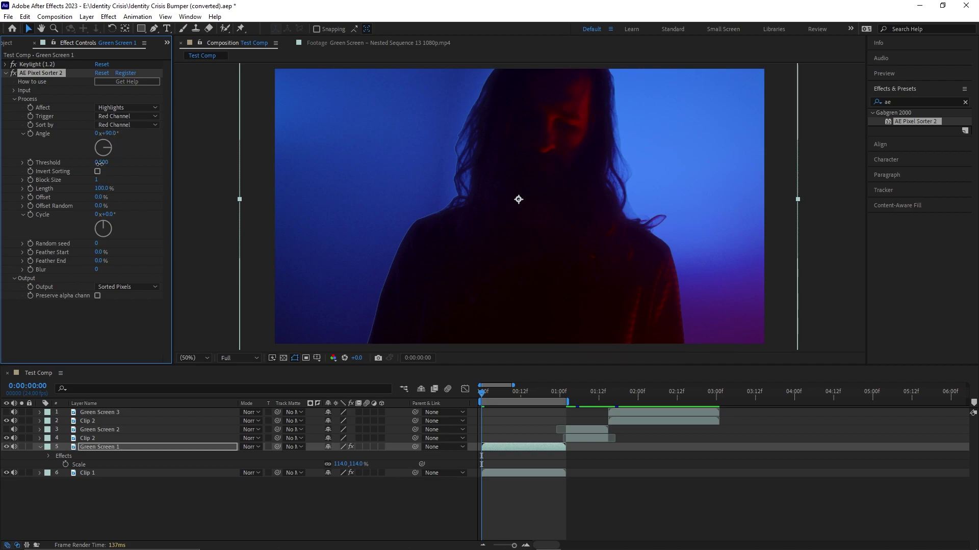
- Set the pixel sorter's Angle to about 138° and its Threshold to 0.100
drag(98, 164, 82, 168)
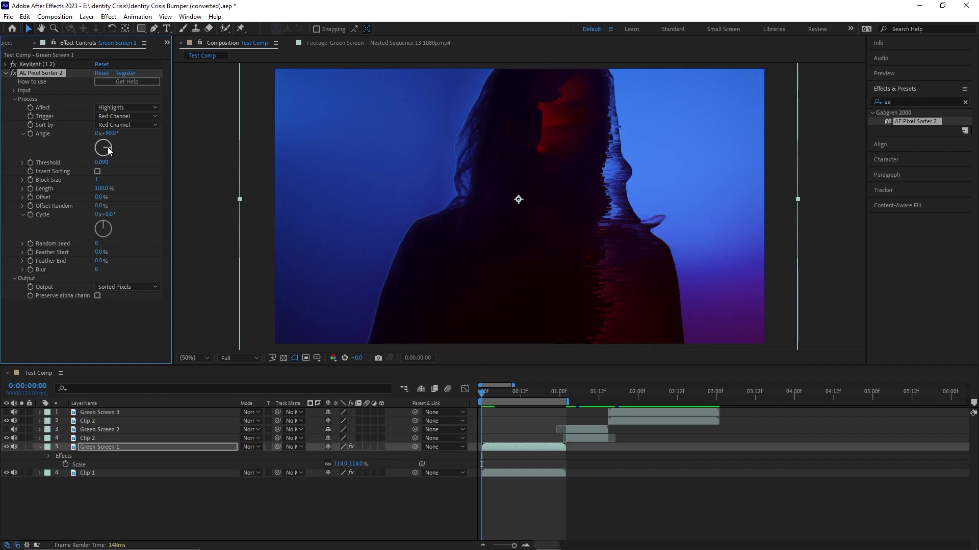
drag(108, 147, 106, 149)
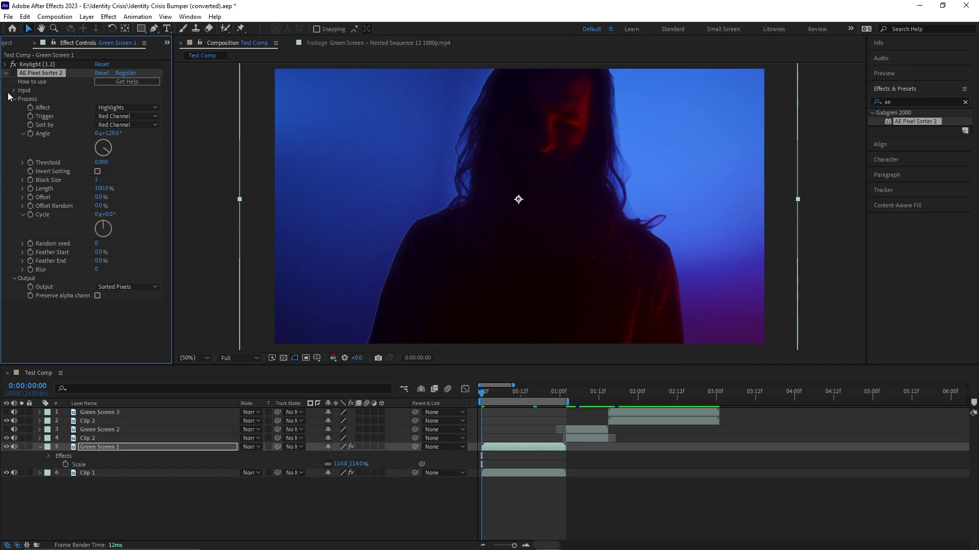
click(14, 73)
drag(109, 149, 108, 152)
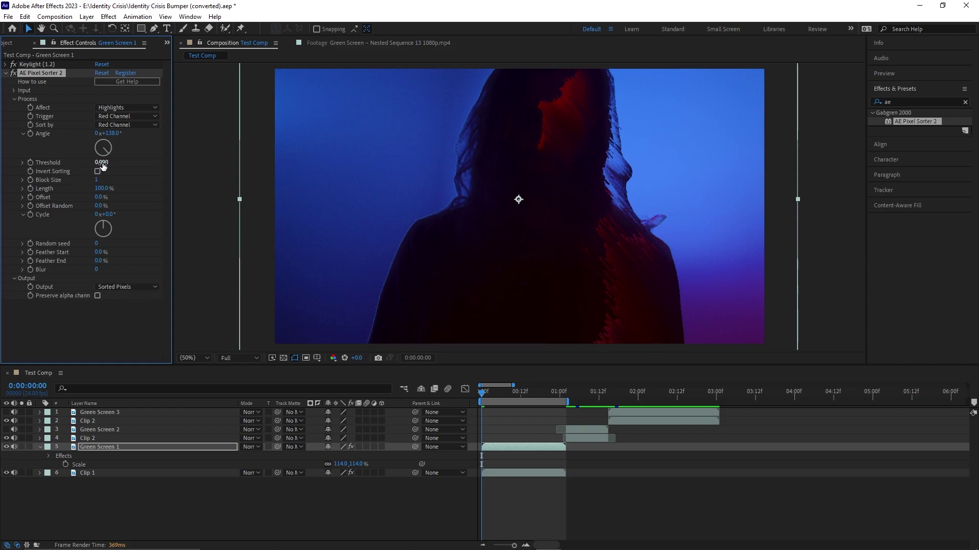
mouse_move(102, 163)
mouse_down()
mouse_move(69, 161)
mouse_move(132, 162)
mouse_move(140, 182)
mouse_move(97, 164)
mouse_move(56, 167)
mouse_up()
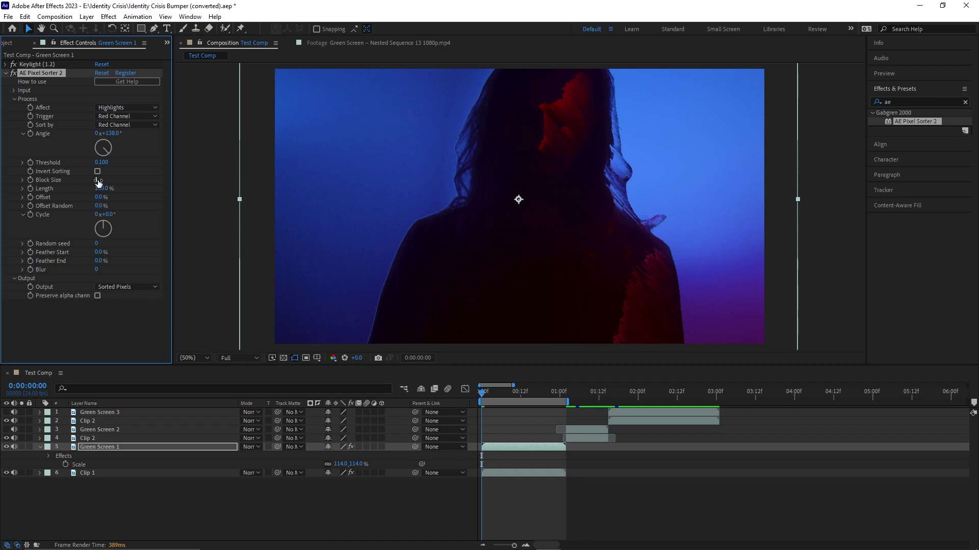
- Try pixel sorter Block Size values of 12 and 6, and settle on 3
click(98, 181)
key(Return)
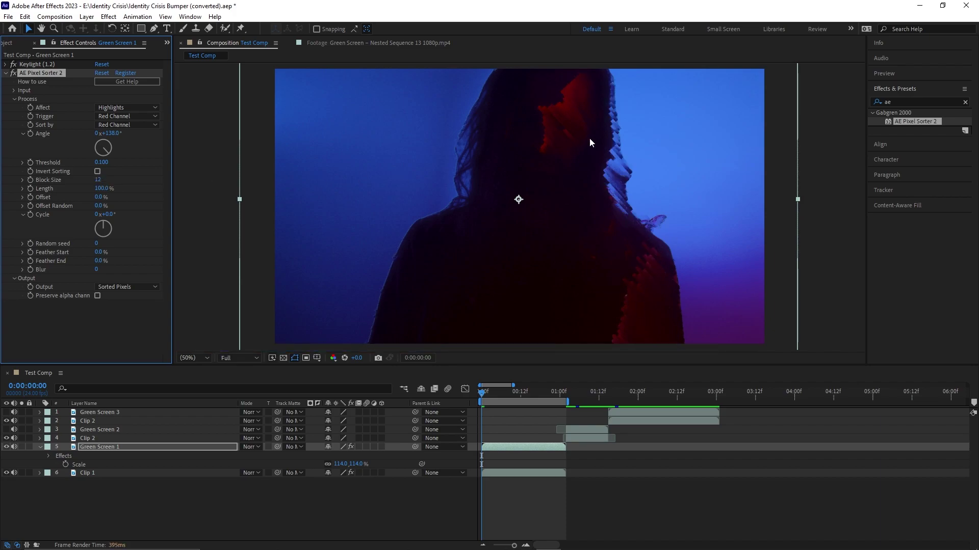
click(98, 180)
text(1)
key(BackSpace)
text(6)
key(Return)
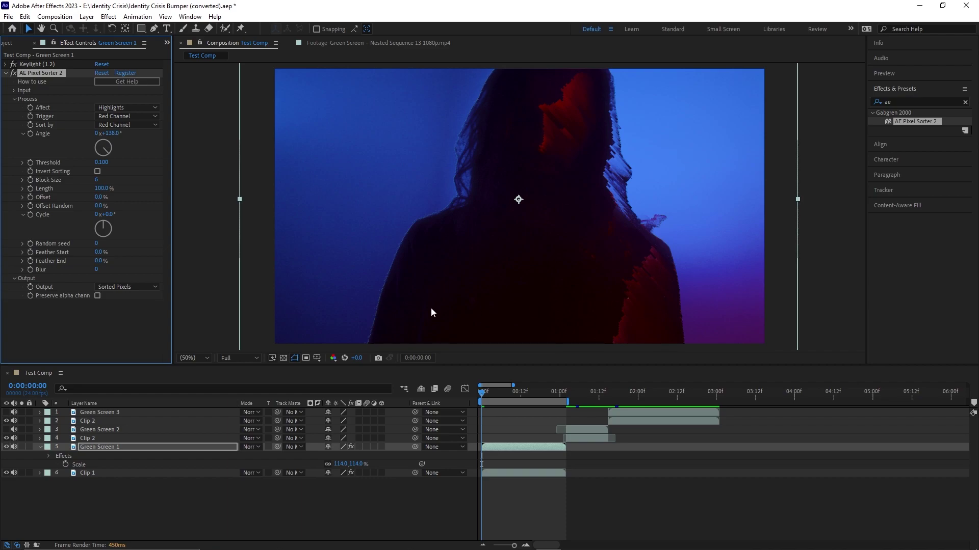
click(96, 180)
text(3)
key(Return)
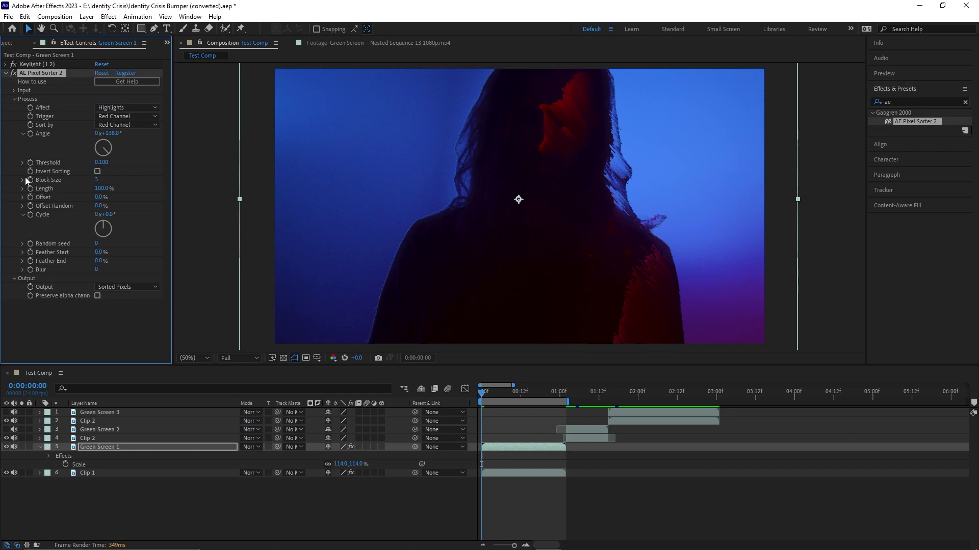
- Try a sorting Length of 58%, and restore it to 100%
click(103, 189)
text(58)
key(Return)
drag(79, 189, 470, 462)
- Set the pixel sorter's Offset to 31% and its Offset Random to 84%
drag(99, 199, 149, 210)
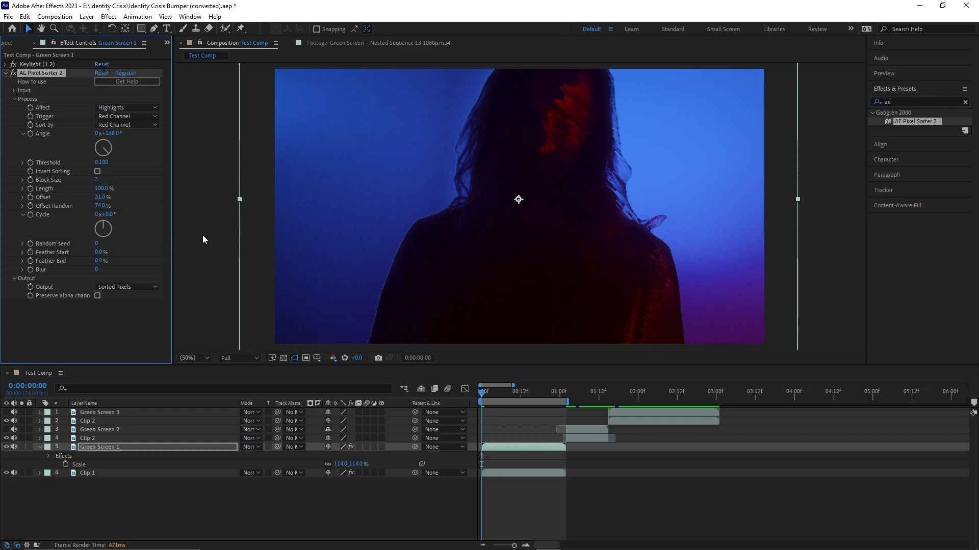
key(ctrl+z)
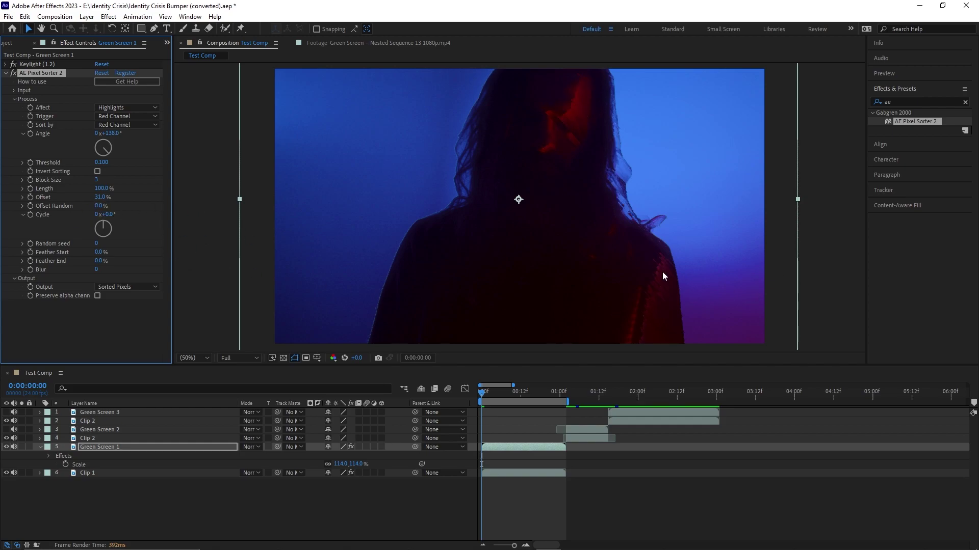
drag(100, 205, 152, 216)
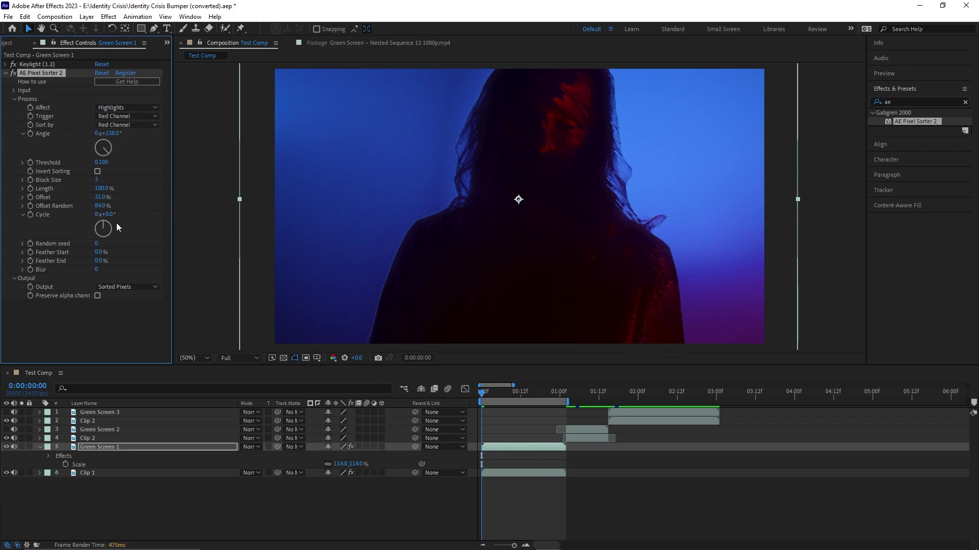
- Rotate the pixel sorter's Cycle to -10° and set its Random seed to 2600
mouse_move(106, 227)
mouse_down()
mouse_move(121, 232)
mouse_move(100, 213)
mouse_move(70, 222)
mouse_move(96, 236)
mouse_move(99, 220)
mouse_move(107, 225)
mouse_up()
click(96, 244)
text(2600)
key(Return)
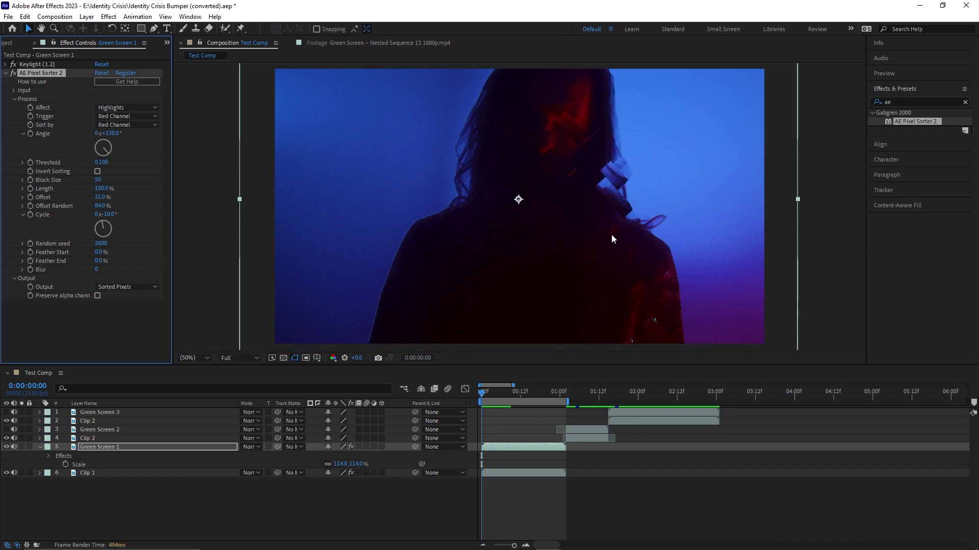
- Try a Block Size of 11 with a Random seed of 4700, and return them to 3 and 2600
drag(92, 181, 84, 189)
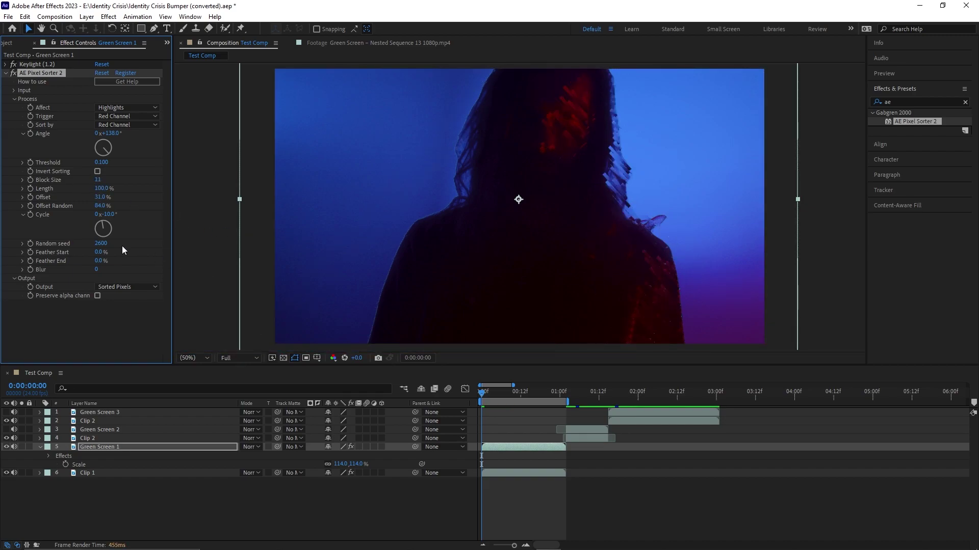
drag(118, 242, 124, 243)
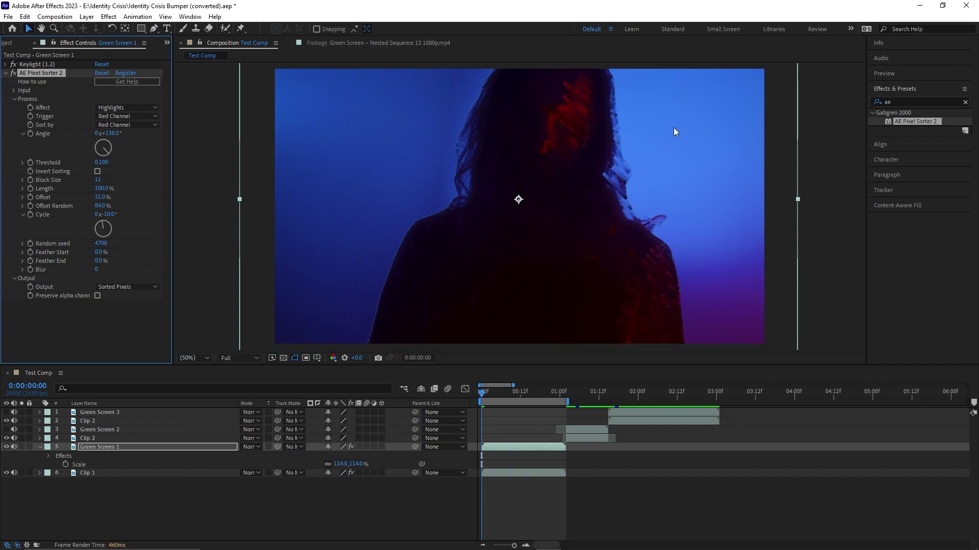
drag(97, 180, 124, 200)
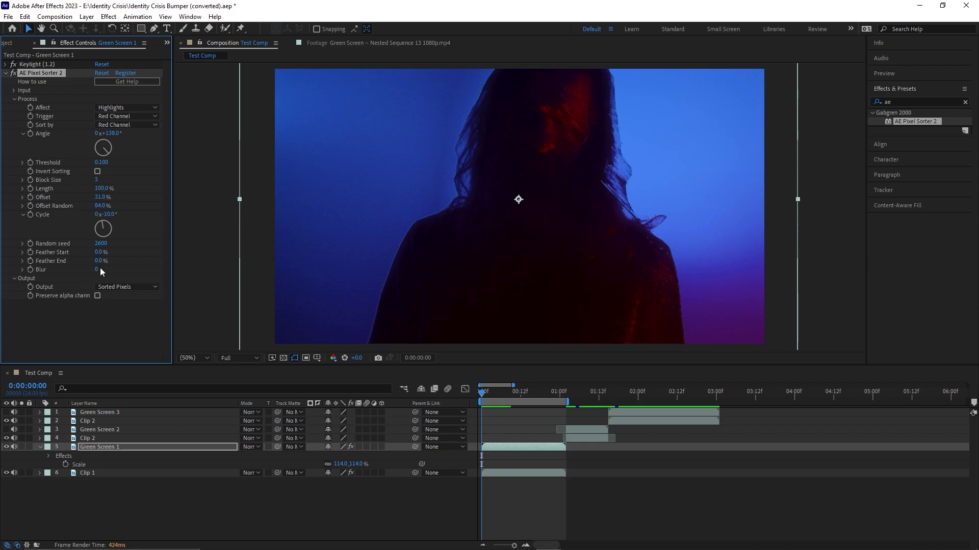
- Set the pixel sorter's Random seed to 300
drag(101, 243, 93, 248)
click(93, 248)
text(300)
key(Return)
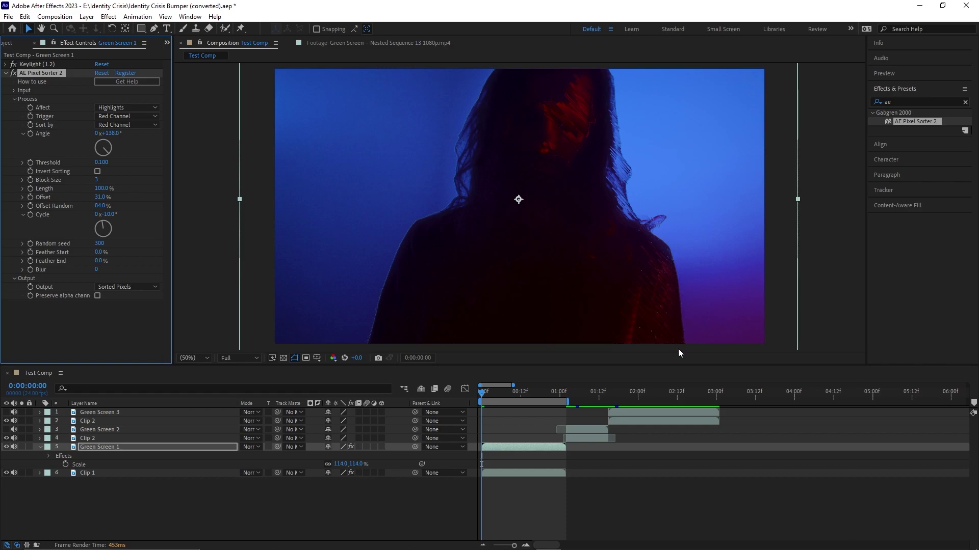
- Try Feather End values of 50% and 72%, and settle on 97%
click(101, 262)
text(50)
key(Return)
click(101, 261)
text(72)
key(Return)
drag(101, 261, 120, 278)
click(109, 455)
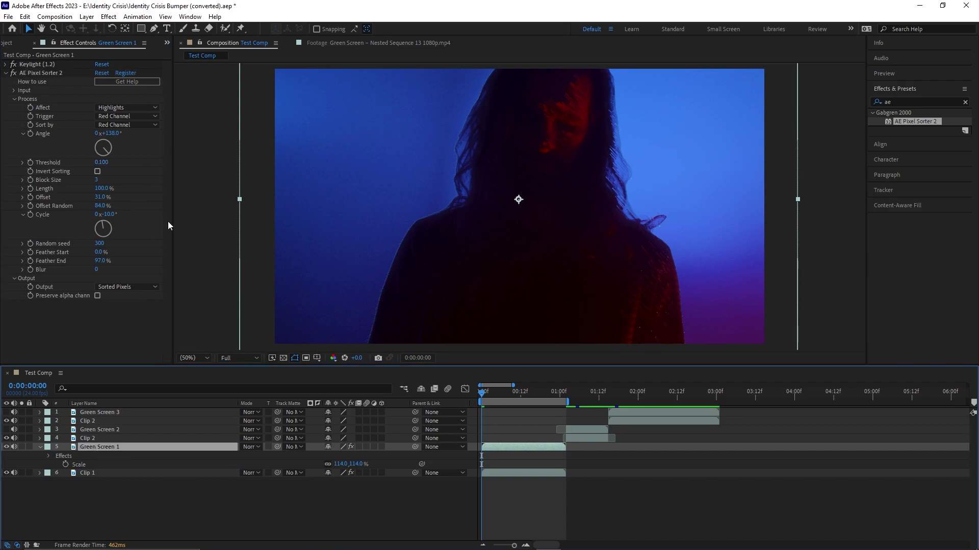
- Add first-frame keyframes for Threshold, Block Size, Offset Random and Cycle, and reveal the keyframed properties in the timeline
click(29, 163)
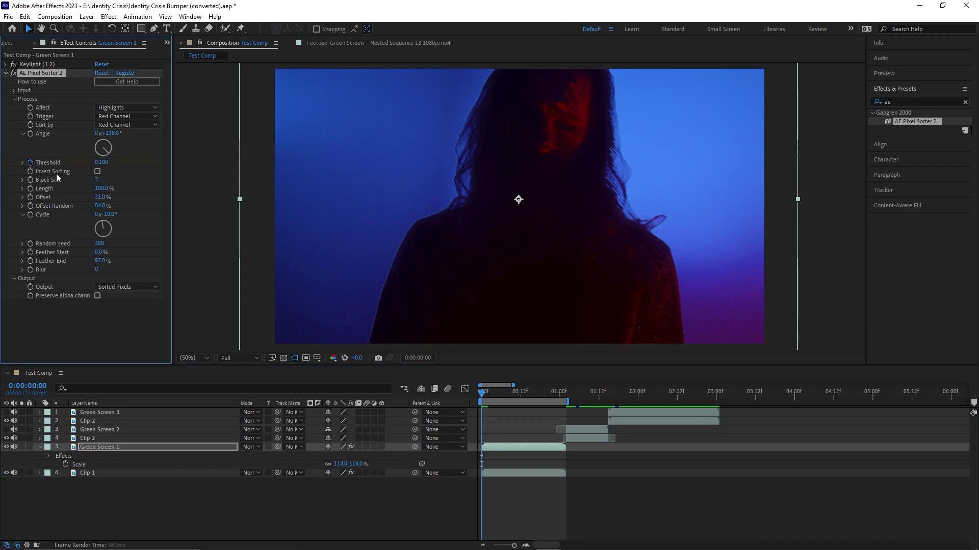
click(31, 180)
click(30, 214)
key(u)
scroll(515, 491, up, 5)
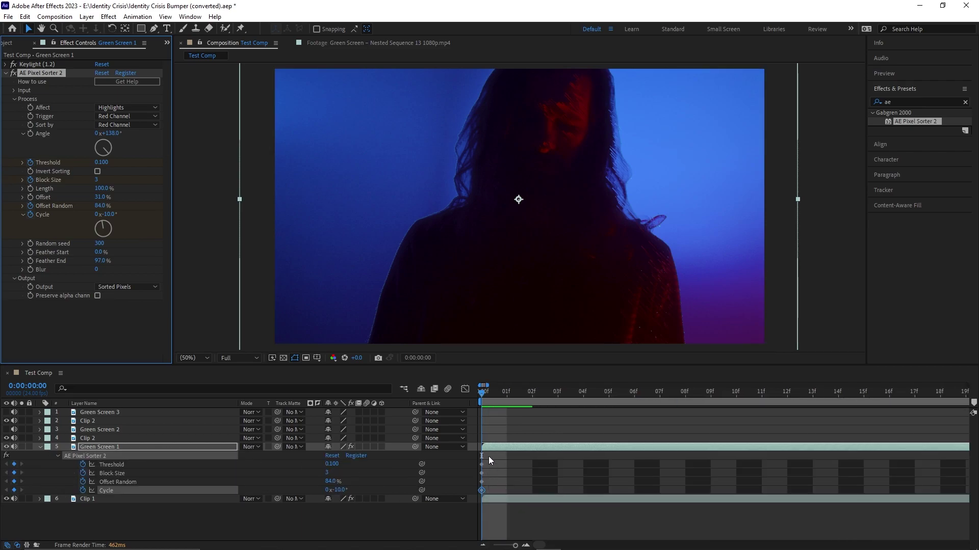
click(499, 467)
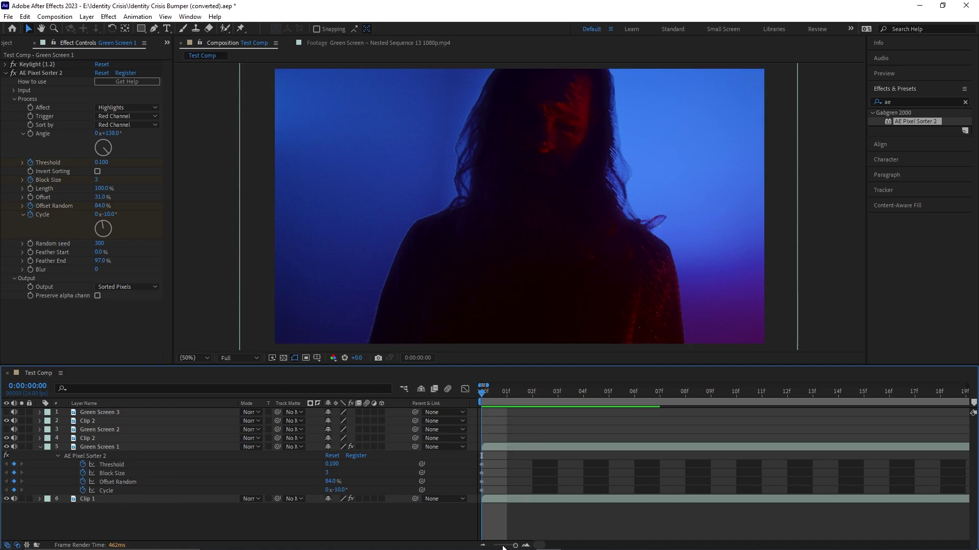
- Move to 0:00:00:05 and keyframe the pixel sorter's Threshold at 0.020
drag(501, 546, 506, 543)
click(483, 397)
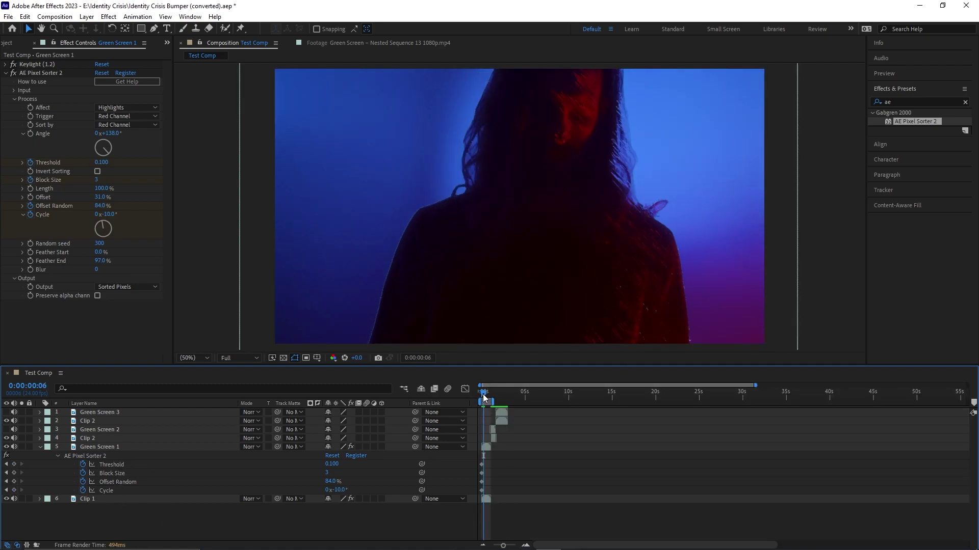
scroll(504, 414, up, 3)
mouse_move(548, 538)
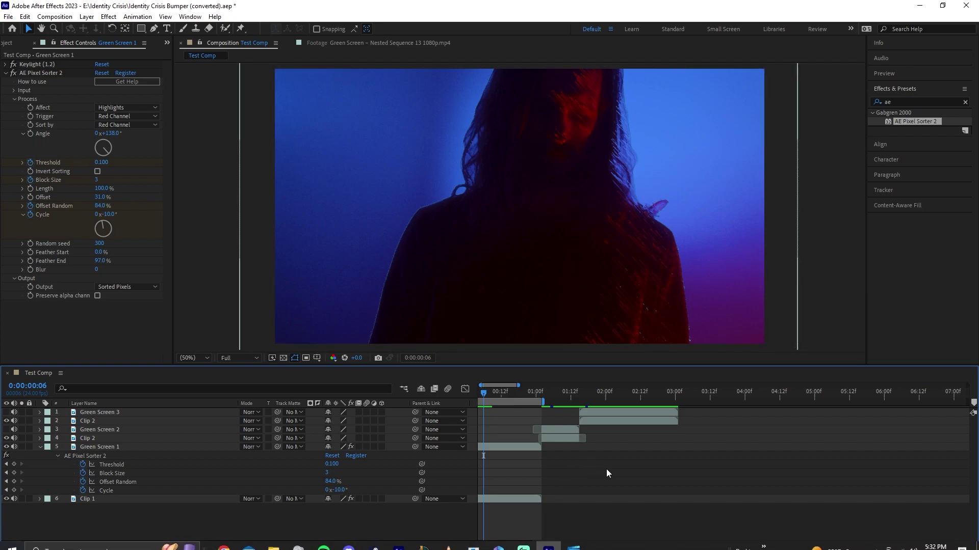
scroll(501, 393, left, 1)
click(496, 396)
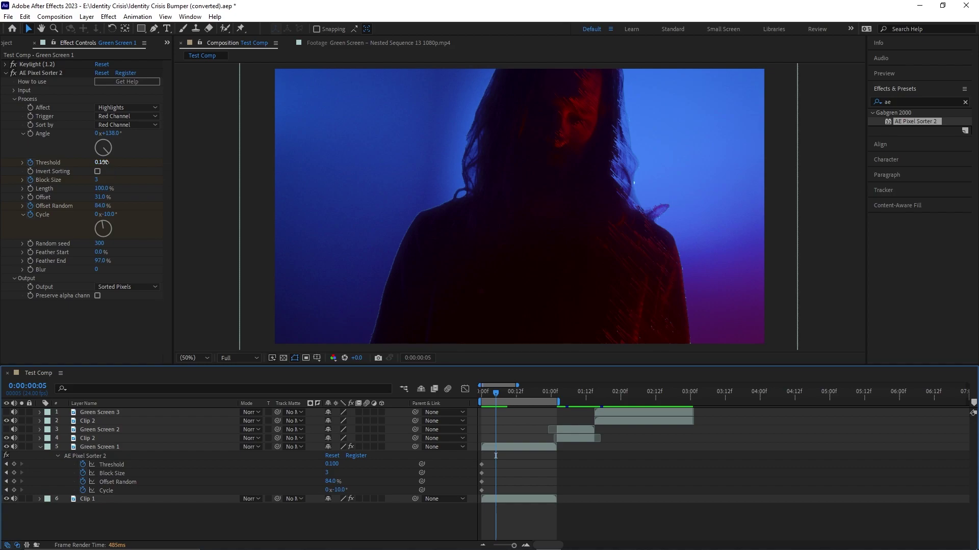
drag(108, 162, 103, 168)
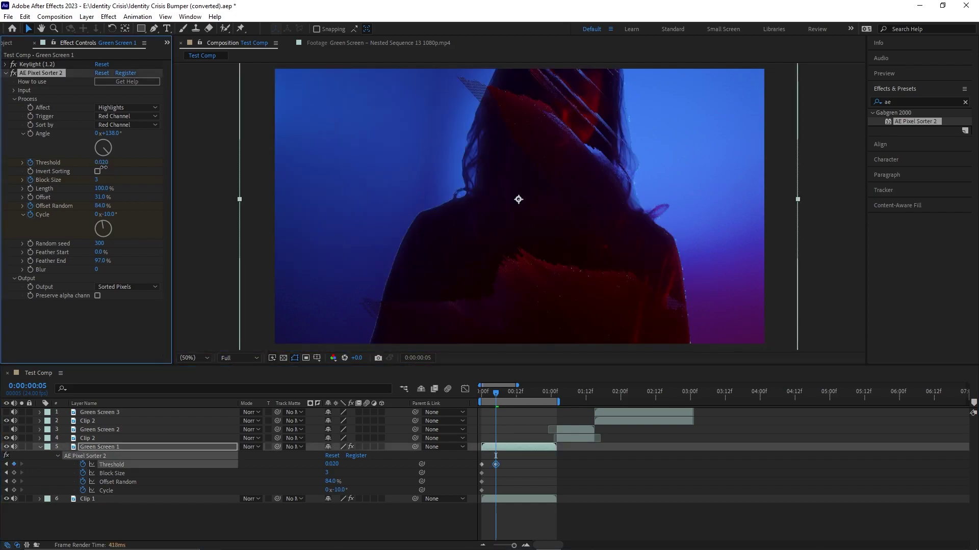
- At 0:00:00:05, set Green Screen 1's pixel sorter Threshold keyframe to 0.070 and keyframe Block Size at 5
drag(104, 168, 108, 169)
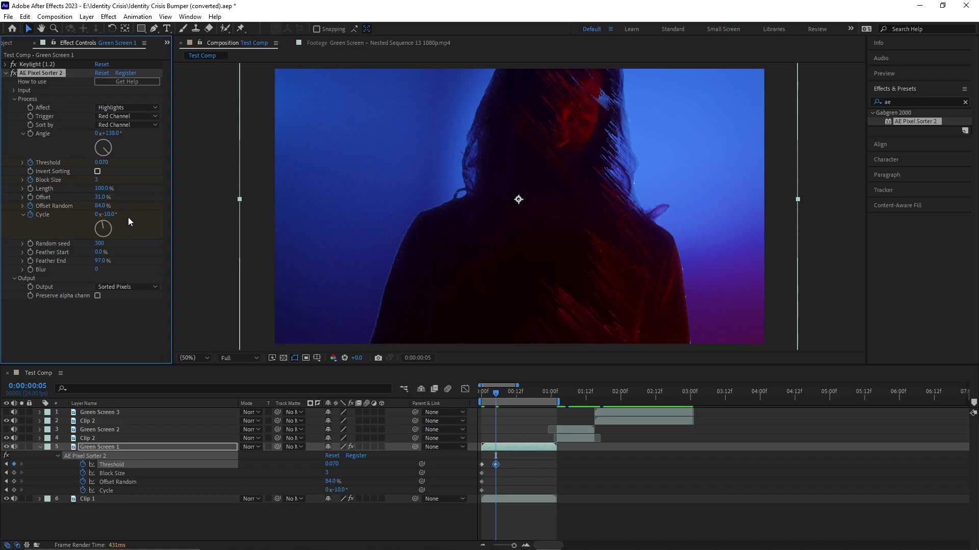
click(97, 181)
text(5)
key(Return)
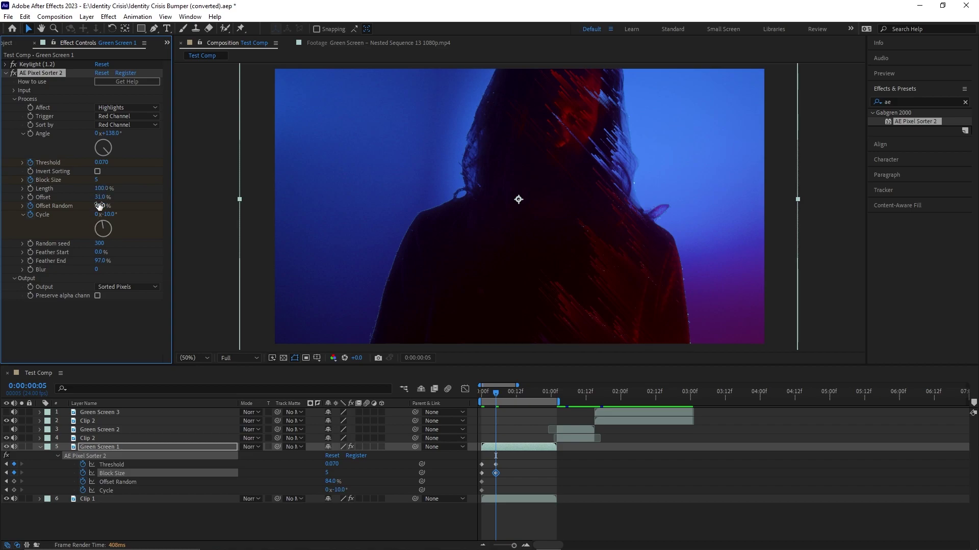
- Set the pixel sorter's Offset to 0%, and keyframe Offset Random at 18% and Cycle at -81° at 0:00:00:05
mouse_move(99, 198)
mouse_down()
mouse_move(130, 209)
mouse_move(104, 204)
mouse_move(118, 208)
mouse_up()
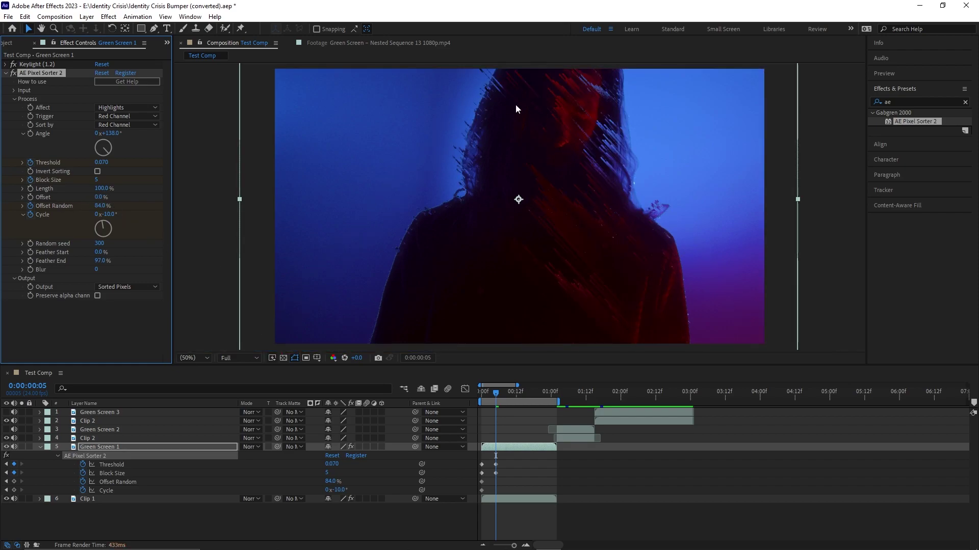
mouse_move(102, 205)
mouse_down()
mouse_move(90, 208)
mouse_move(89, 225)
mouse_move(115, 209)
mouse_up()
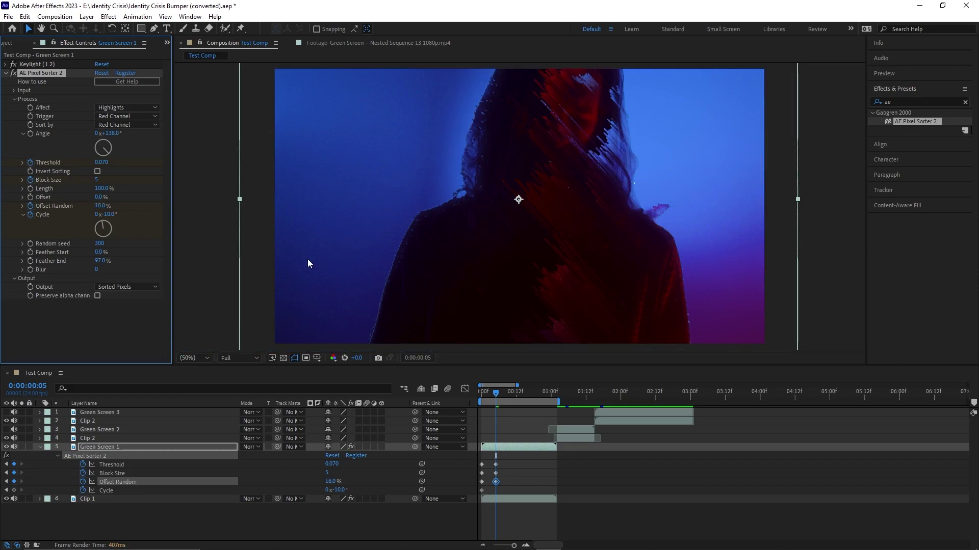
mouse_move(109, 233)
mouse_down()
mouse_move(112, 226)
mouse_move(84, 224)
mouse_move(96, 234)
mouse_move(99, 225)
mouse_up()
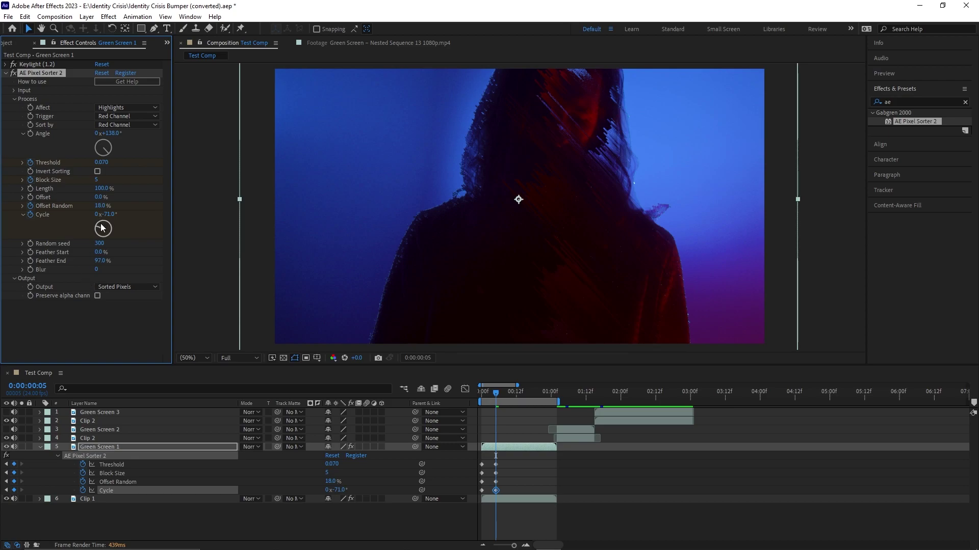
mouse_move(102, 228)
mouse_down()
mouse_move(132, 226)
mouse_move(112, 225)
mouse_move(111, 237)
mouse_move(93, 226)
mouse_up()
- Move to 0:00:00:13 and keyframe the pixel sorter's Threshold at 0.030 and Block Size at 1
drag(498, 398, 519, 402)
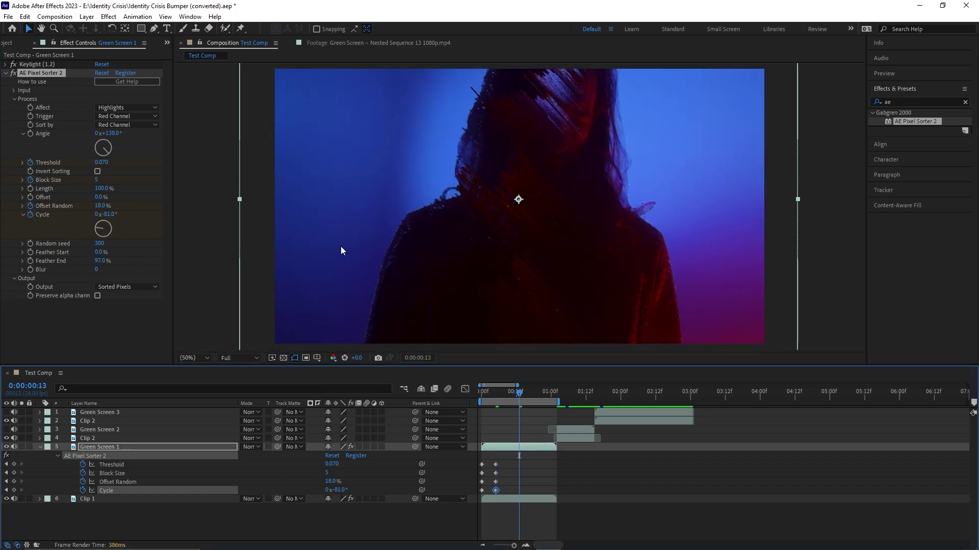
click(102, 163)
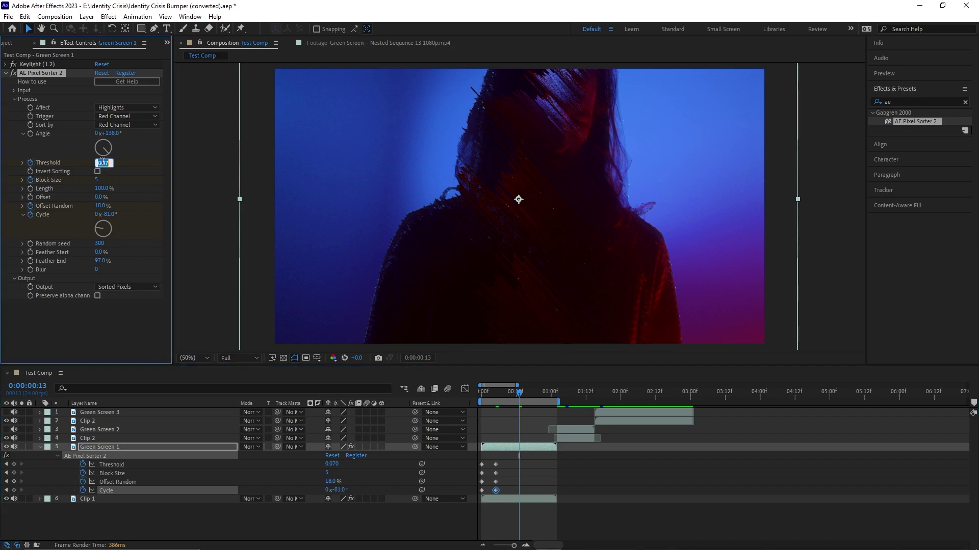
text(0)
key(Return)
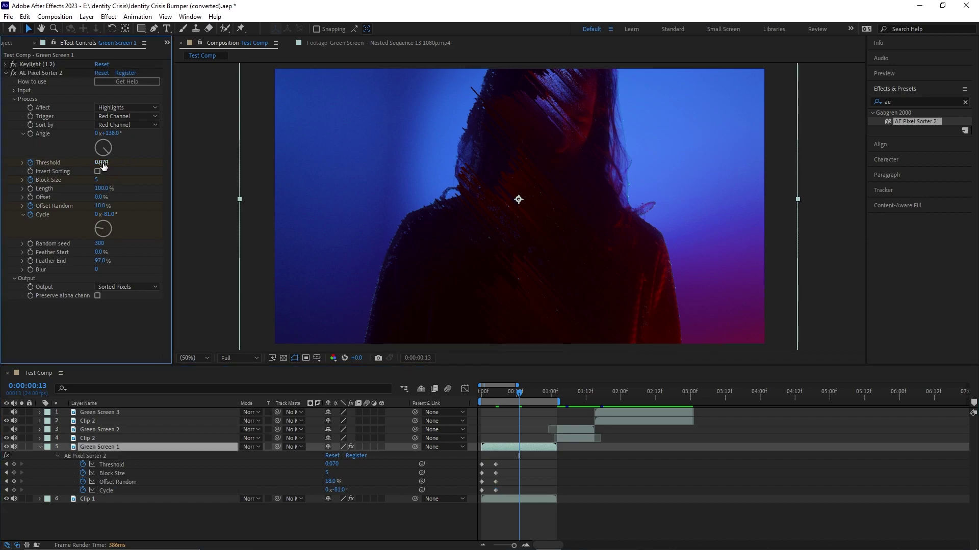
drag(101, 163, 105, 174)
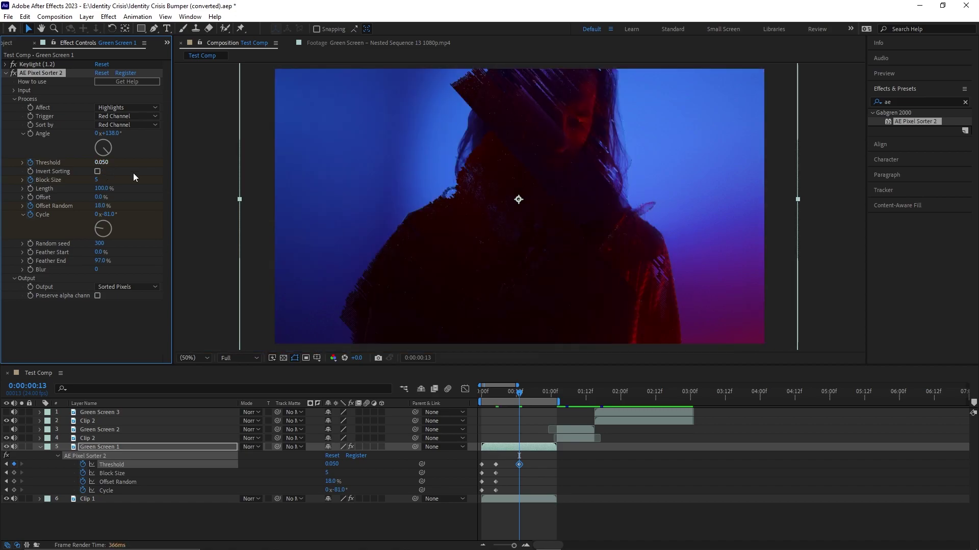
click(101, 162)
text(0)
key(Return)
click(98, 180)
text(1)
key(Return)
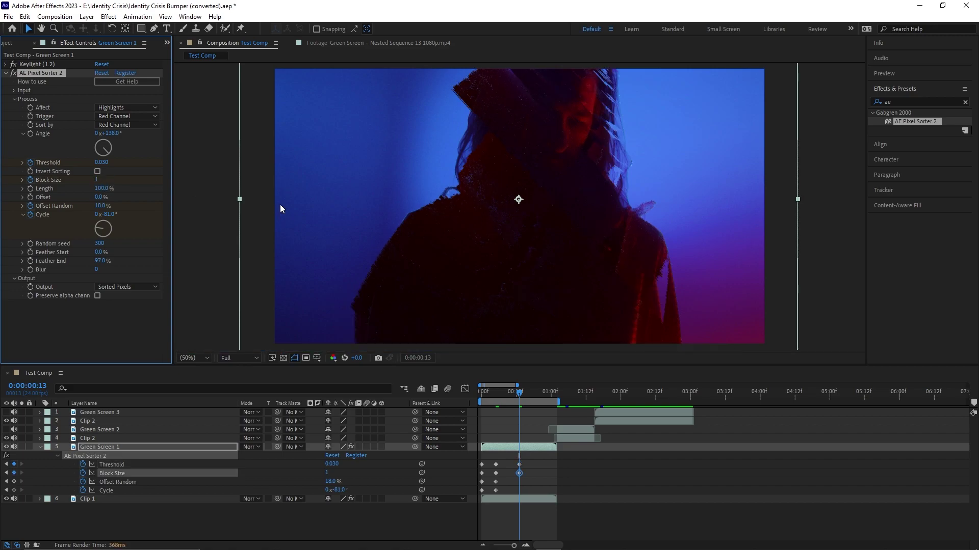
- Set the pixel sorter's Length to 72% and keyframe Offset Random at 100% at 0:00:00:13
click(101, 189)
text(72)
key(Return)
click(102, 206)
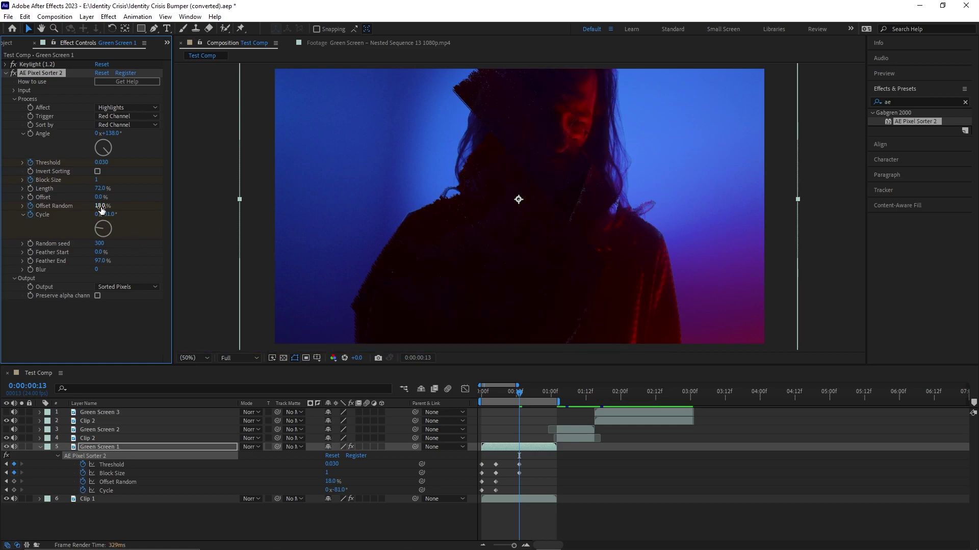
text(100)
key(Return)
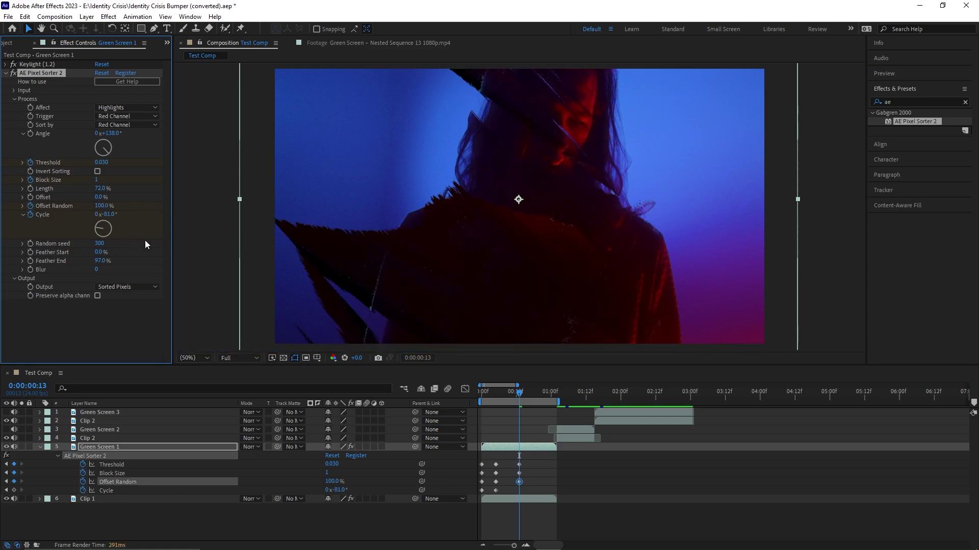
- Set the pixel sorter's Offset to 36% and keyframe Cycle at 144° at 0:00:00:13
click(99, 197)
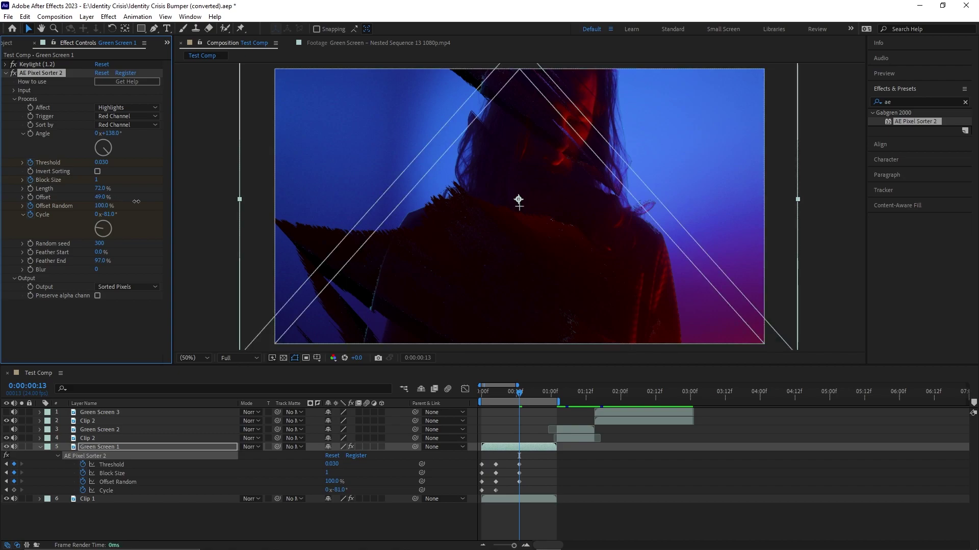
drag(103, 197, 91, 207)
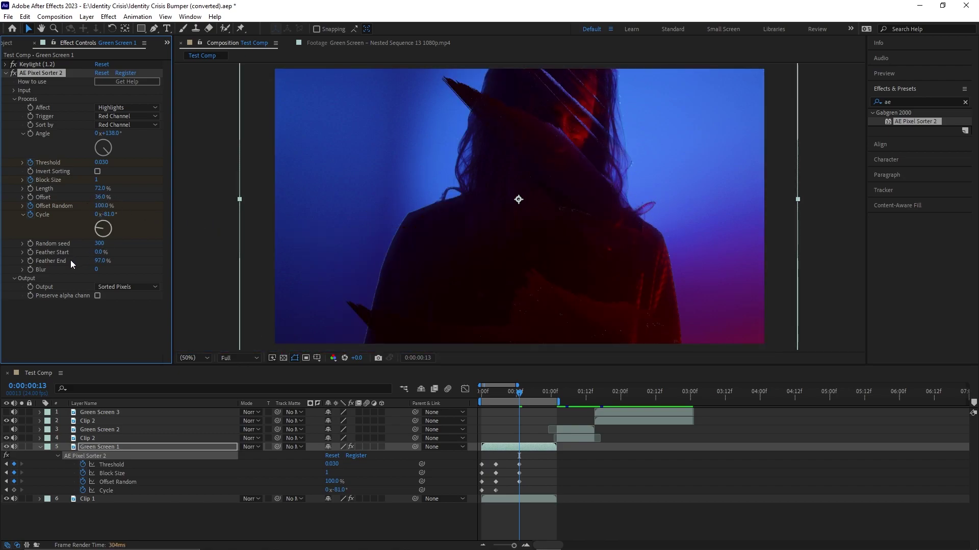
drag(108, 222, 136, 274)
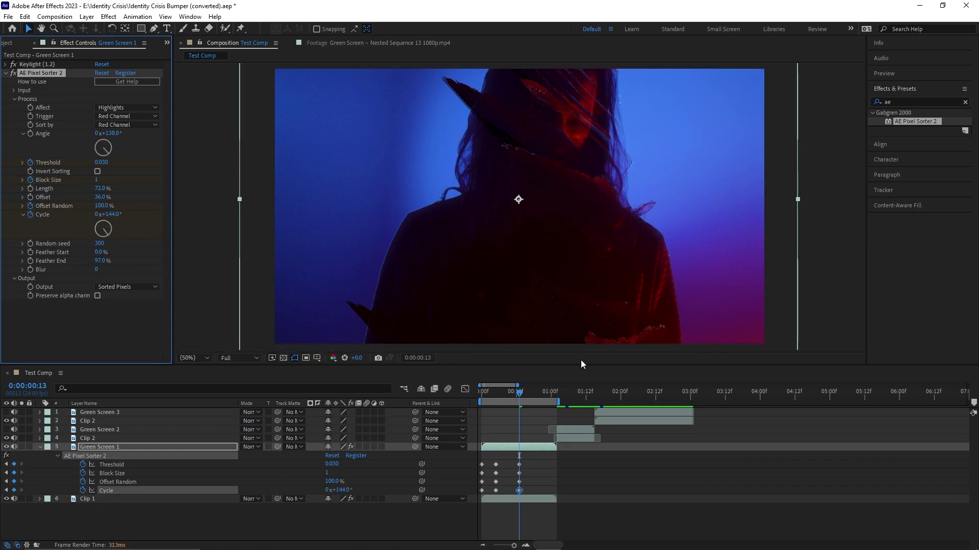
- Preview Green Screen 1's pixel-sorting animation from the first frame, examine the frame at 0:00:00:11, and return to the first frame
drag(516, 389, 486, 391)
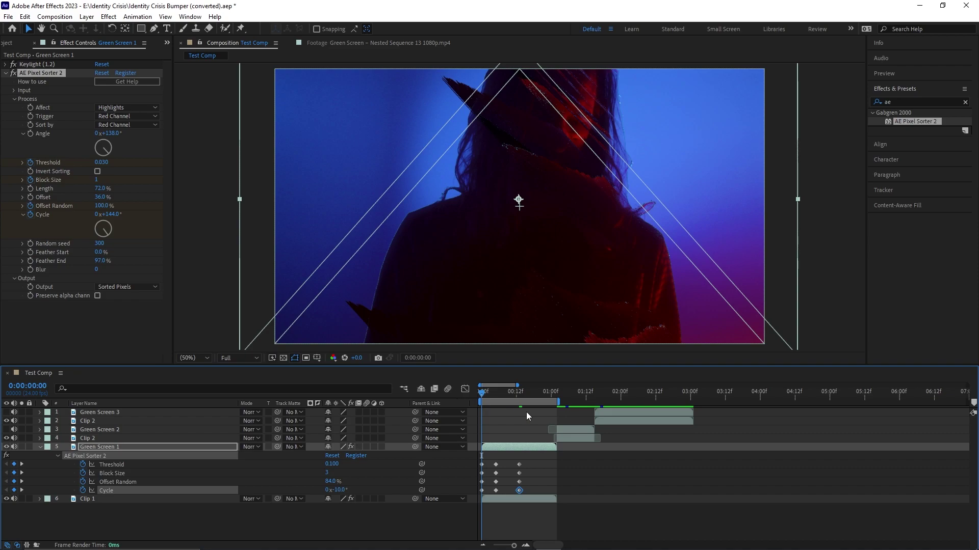
key(ctrl+z)
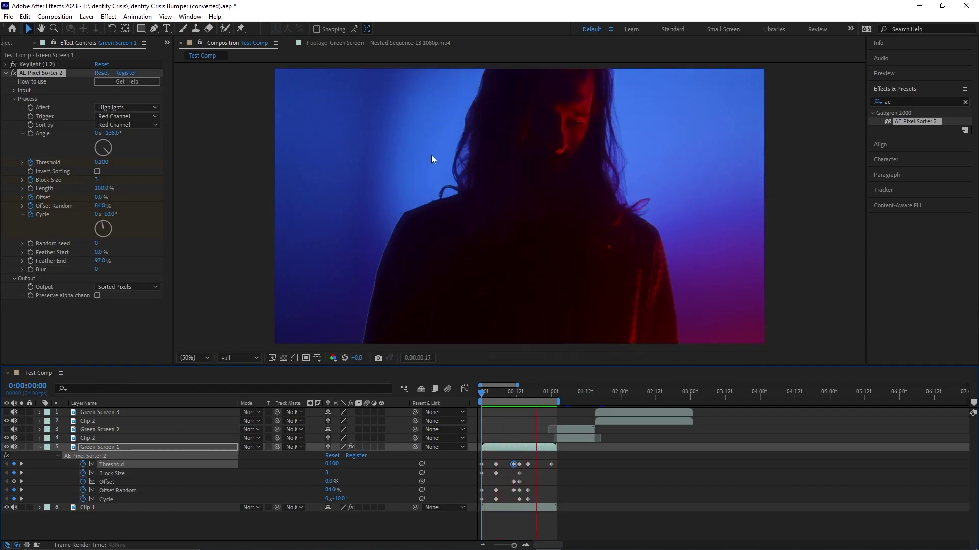
key(space)
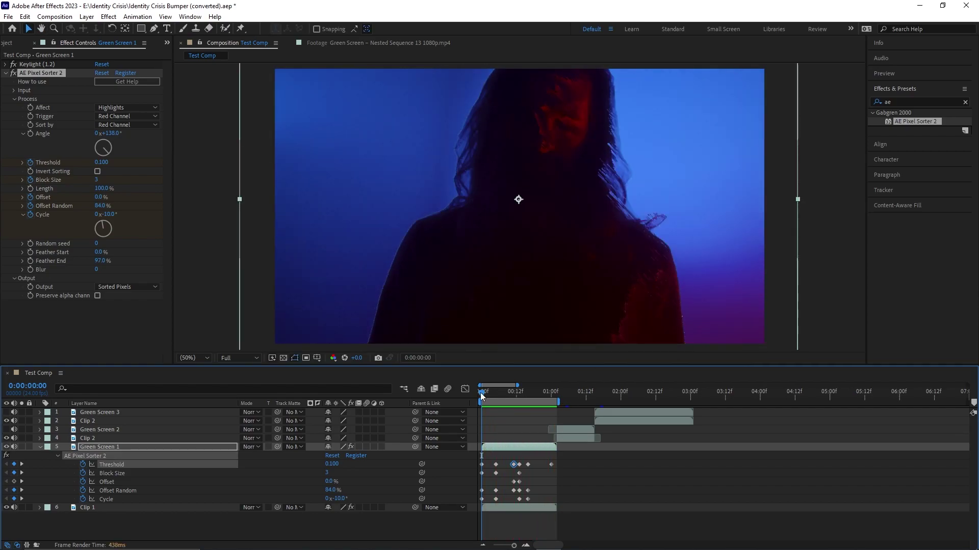
drag(487, 393, 512, 396)
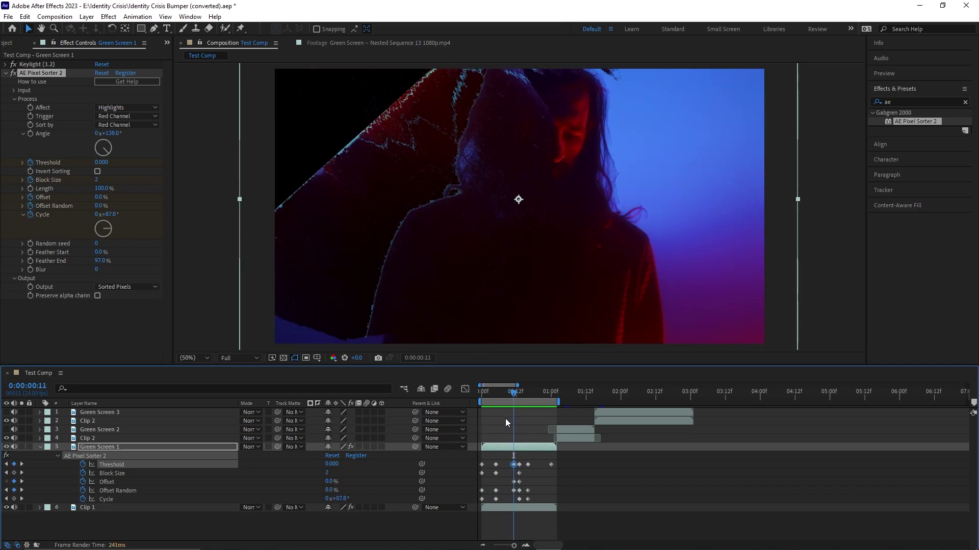
scroll(525, 445, up, 5)
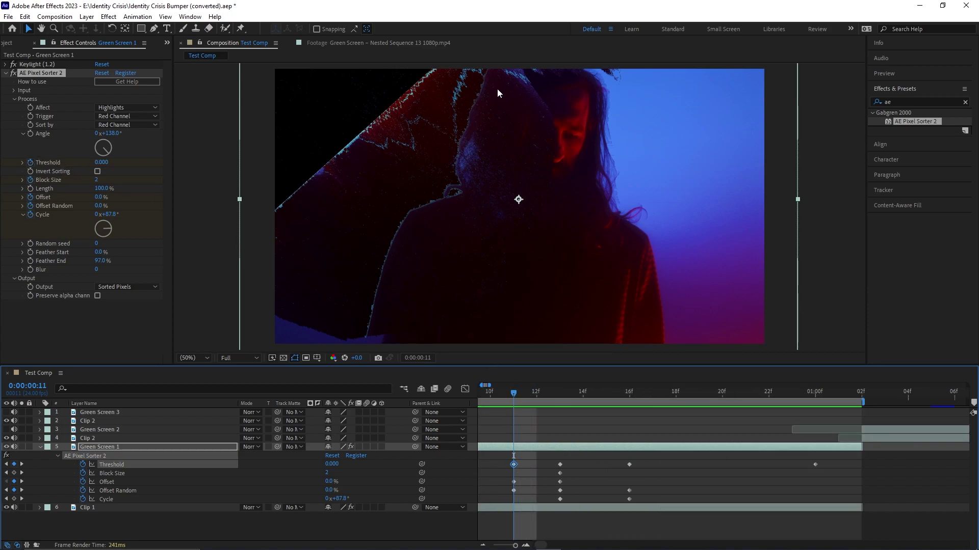
drag(512, 394, 407, 407)
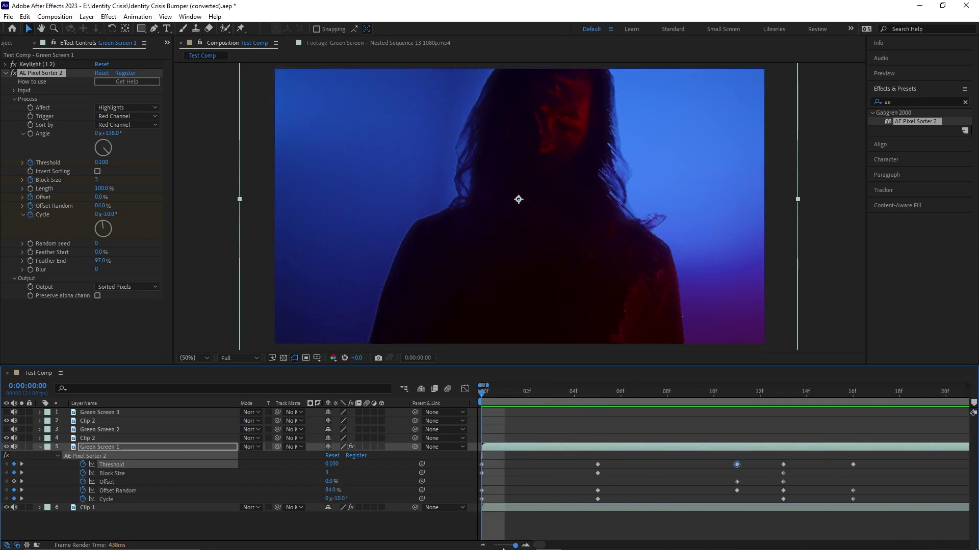
- Select Clip 1 and compare the first frame with Green Screen 1 hidden and shown
drag(515, 546, 493, 545)
scroll(526, 447, up, 5)
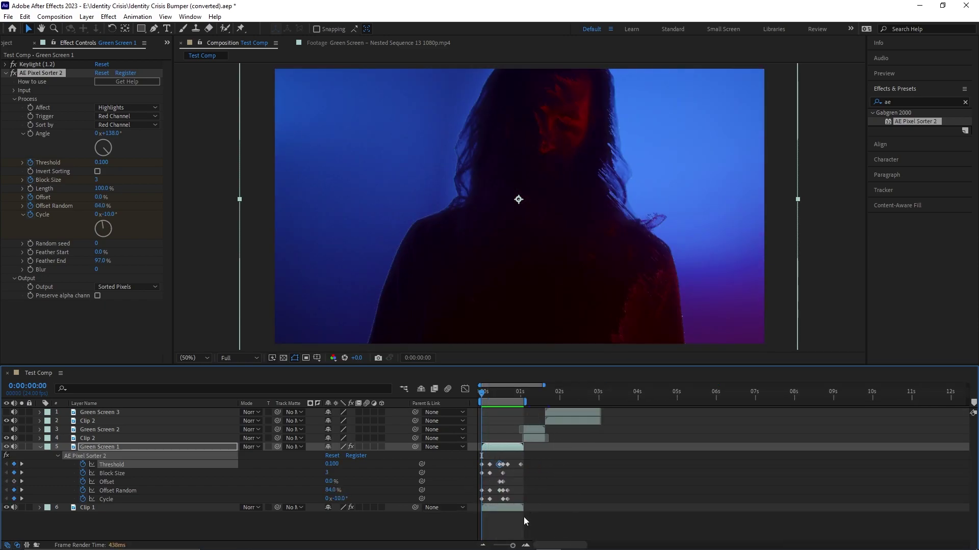
click(496, 508)
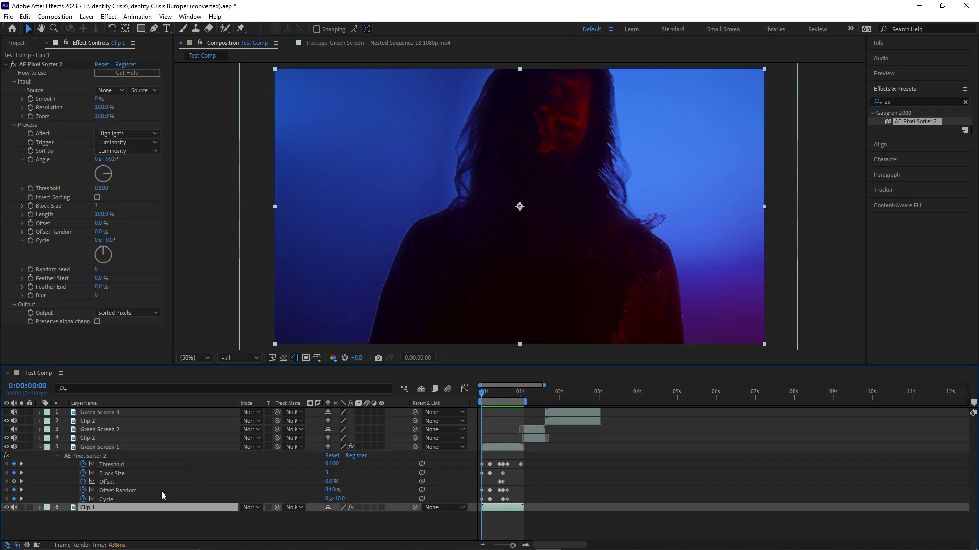
click(6, 447)
click(6, 447)
click(6, 447)
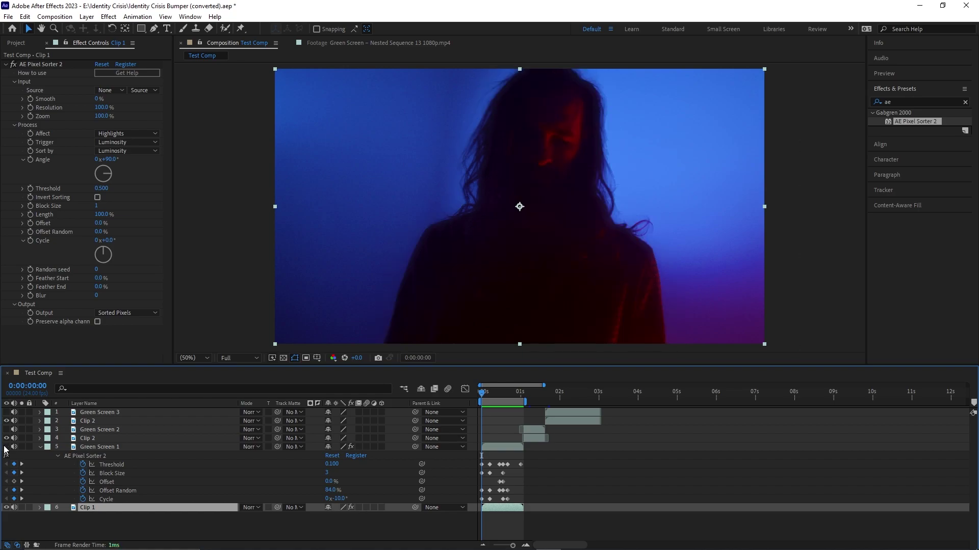
click(6, 447)
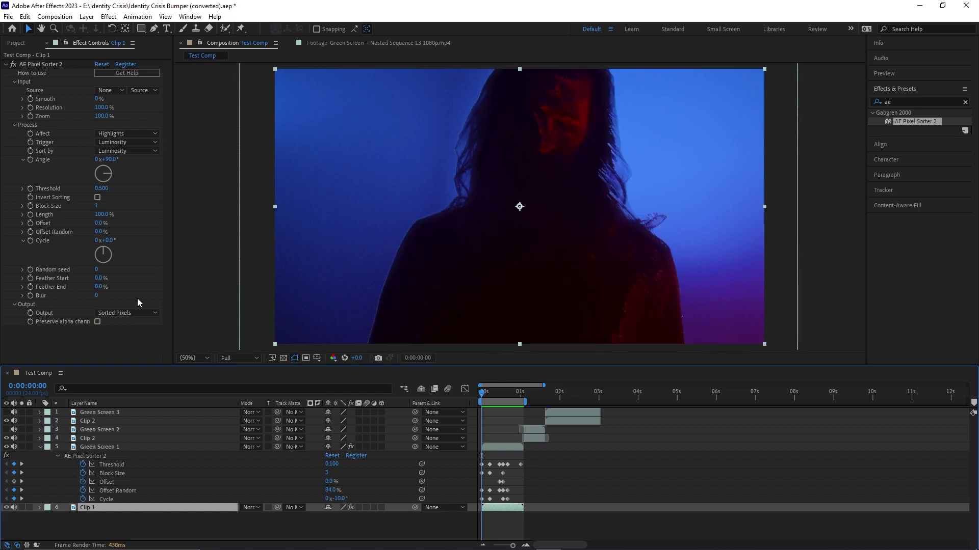
- Hide Green Screen 1 and set Clip 1's pixel sorter Threshold to 0.180
drag(99, 188, 90, 188)
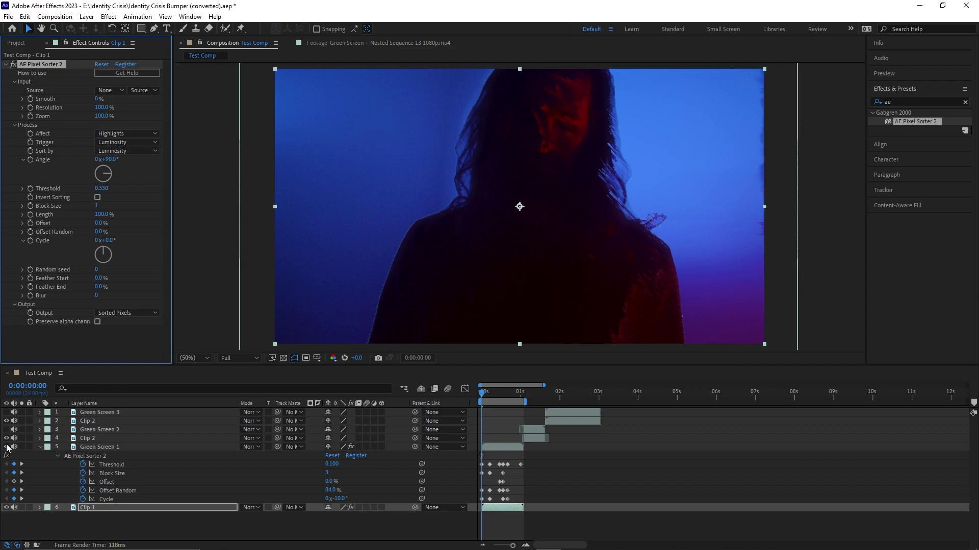
click(7, 447)
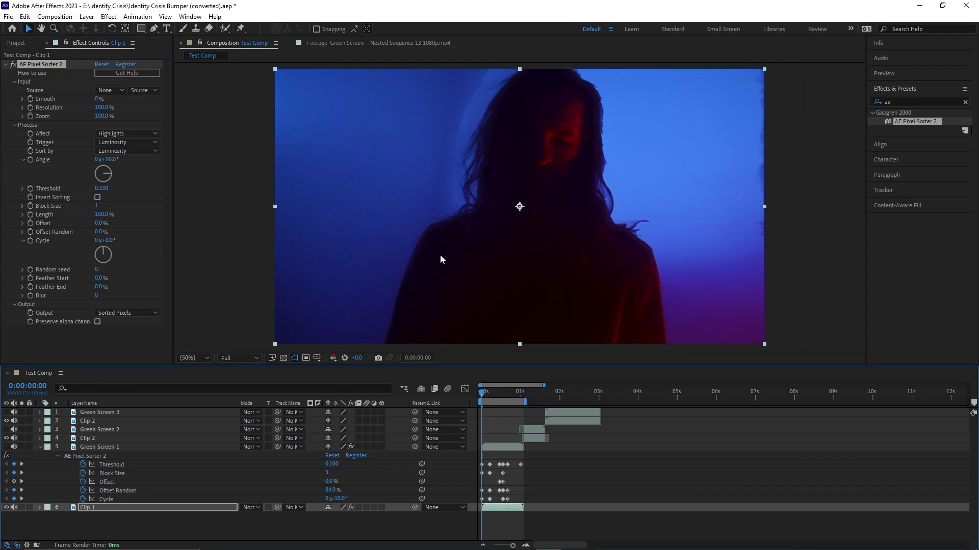
drag(92, 190, 89, 189)
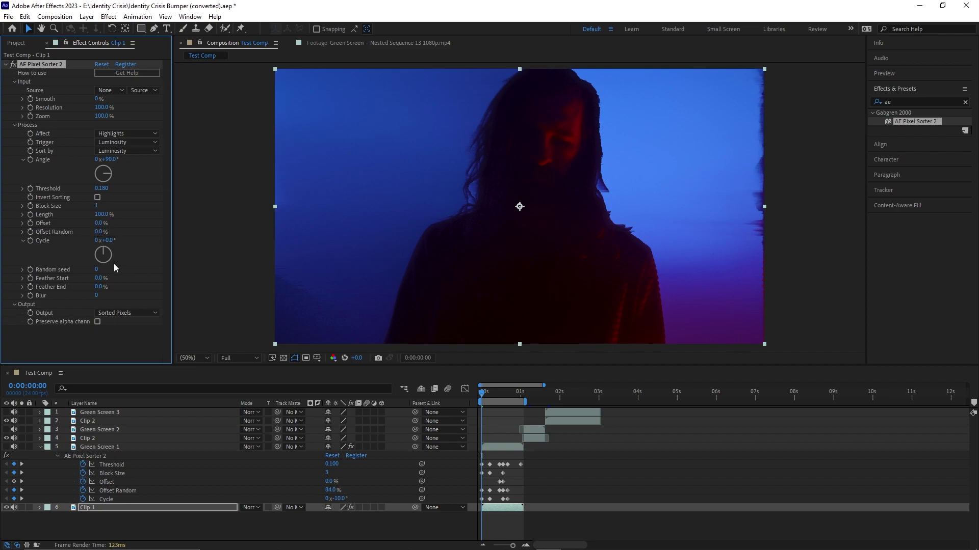
- Set Clip 1's pixel sorter to Offset Random 99%, Cycle 85° and Block Size 4
mouse_move(99, 224)
mouse_down()
mouse_move(171, 228)
mouse_move(81, 232)
mouse_move(193, 246)
mouse_up()
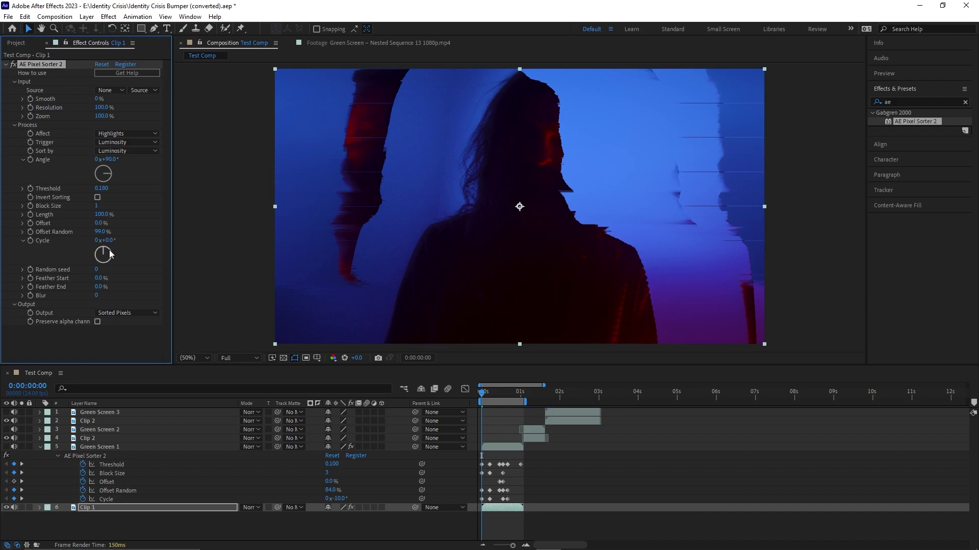
drag(109, 250, 113, 254)
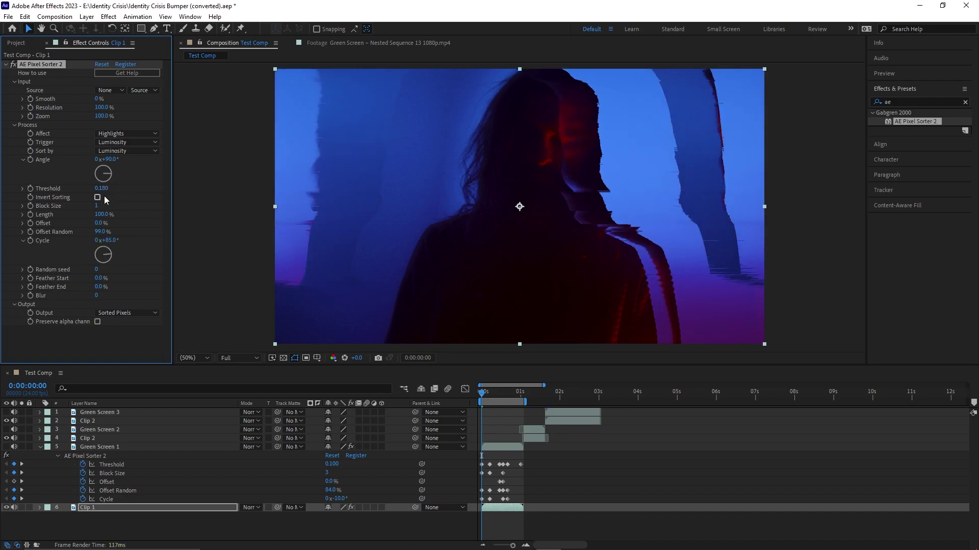
drag(97, 206, 100, 209)
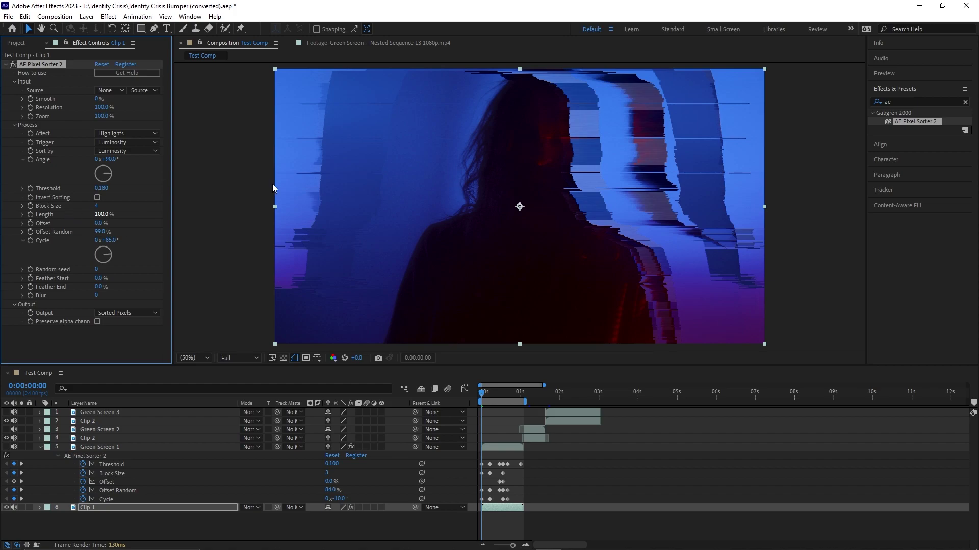
- Add first-frame keyframes for Clip 1's Block Size, Threshold and Cycle, and reveal the keyframed properties in the timeline
click(30, 206)
click(31, 188)
click(29, 239)
key(u)
scroll(557, 488, down, 1)
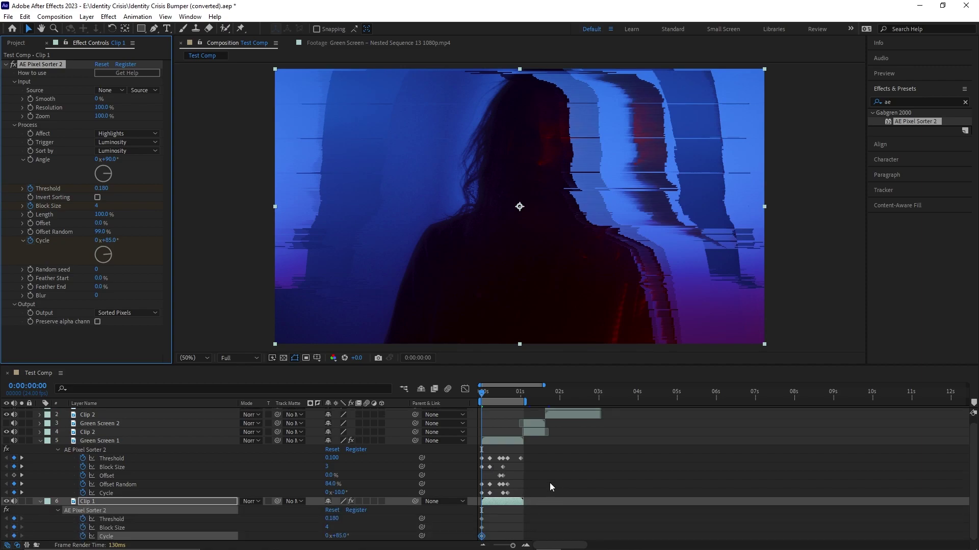
- Move to 0:00:00:10 and keyframe Clip 1's Block Size at 1 and Threshold at 0.330
scroll(551, 484, up, 4)
drag(482, 397, 546, 405)
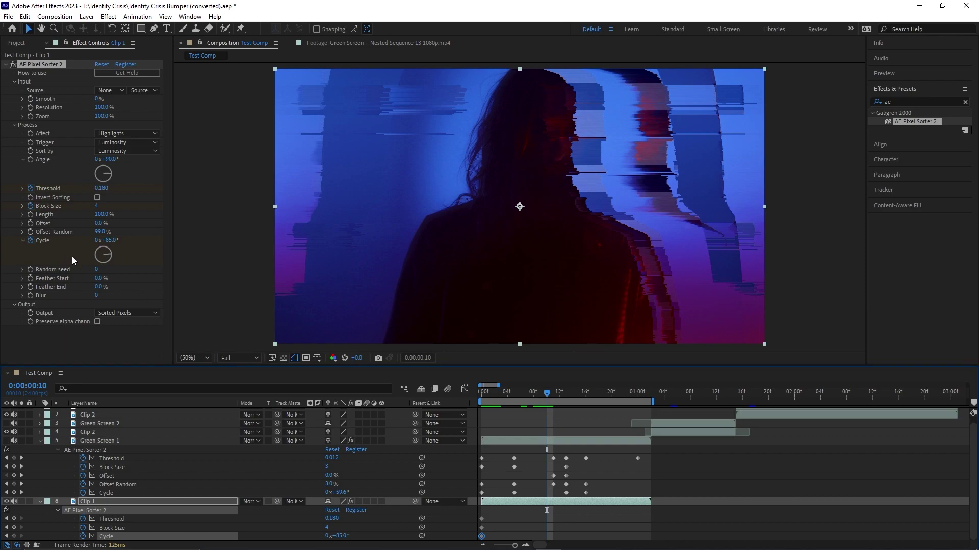
click(97, 205)
text(1)
key(Return)
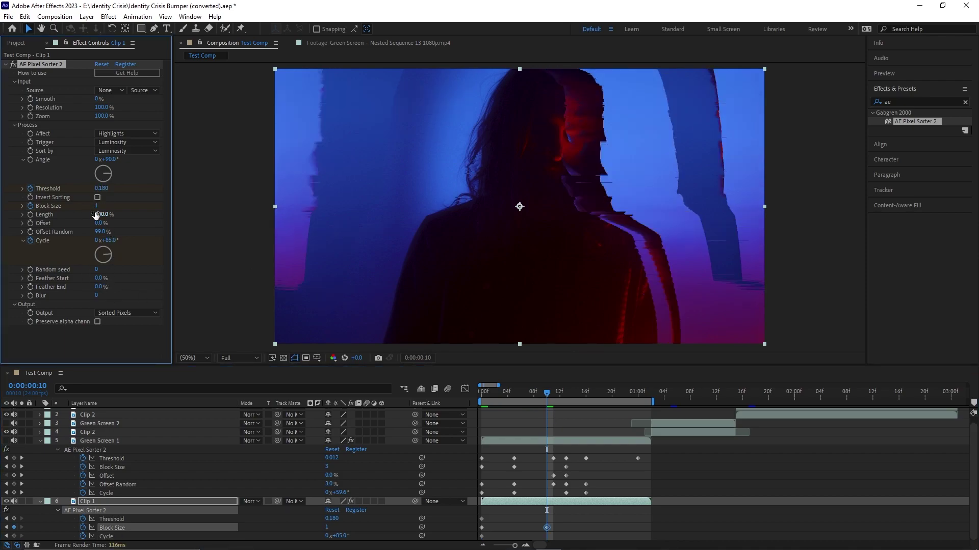
drag(99, 190, 109, 192)
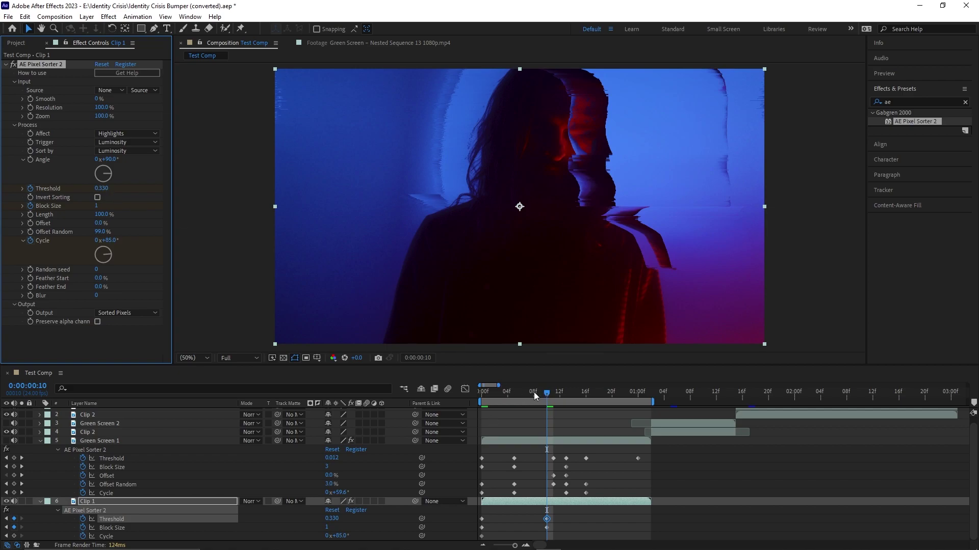
- Move to 0:00:00:14 and keyframe Clip 1's pixel sorter Cycle at 0°
drag(549, 391, 578, 405)
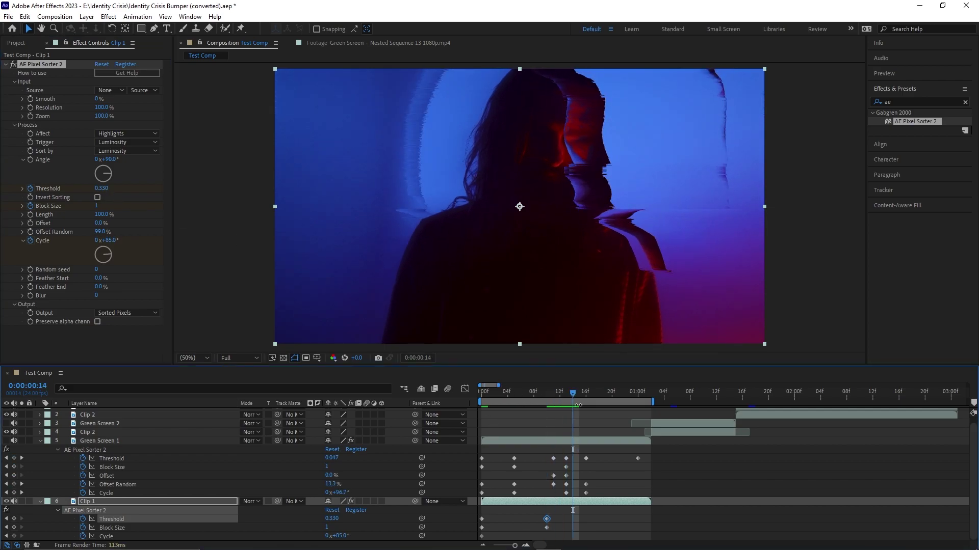
click(109, 240)
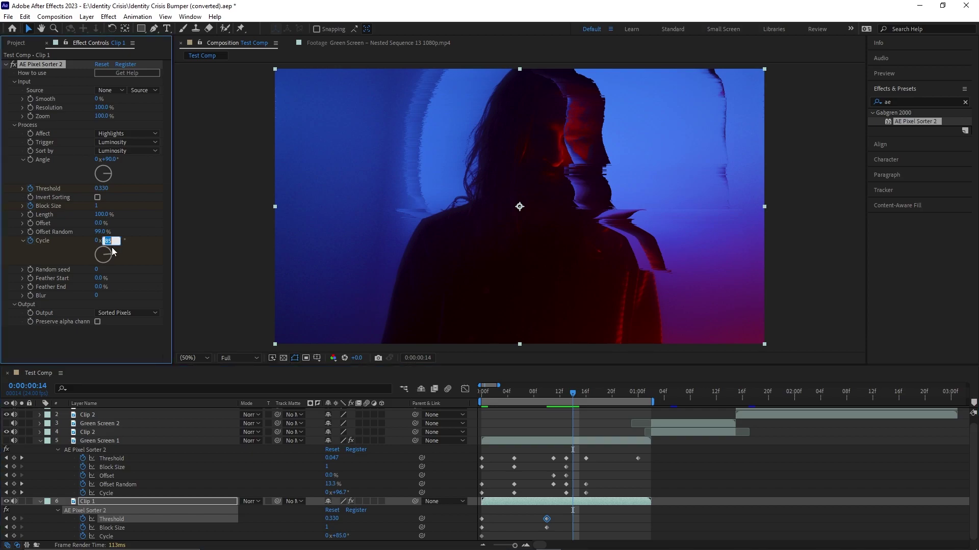
key(Return)
- Move to 0:00:00:19 and keyframe Clip 1's Block Size at 4
drag(574, 395, 604, 400)
click(102, 215)
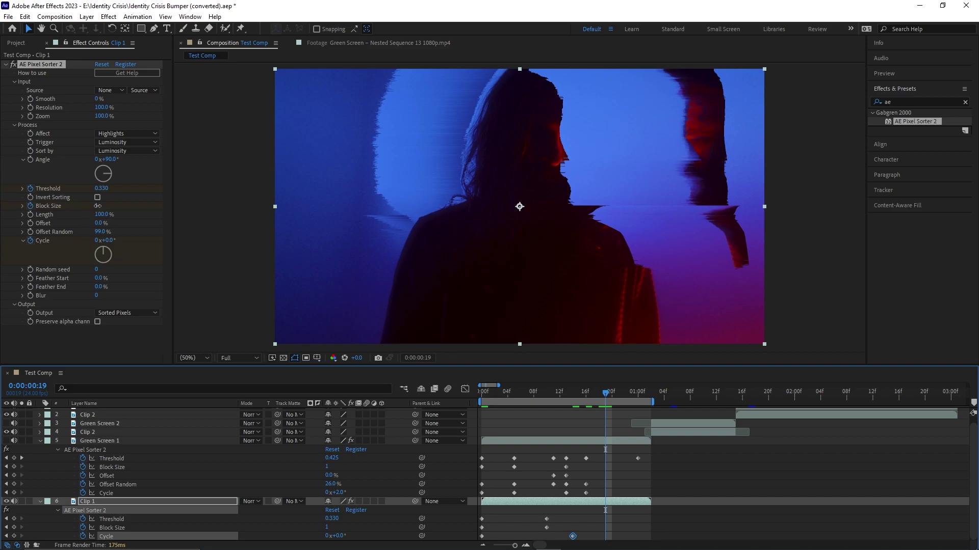
drag(97, 206, 104, 205)
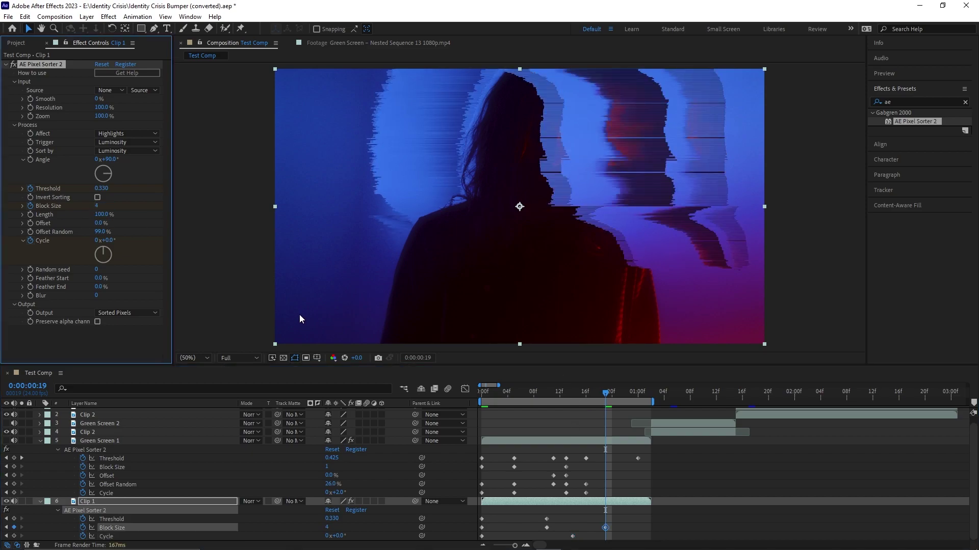
- Try a Block Size of 10 for Clip 1 at 0:00:00:19 and set it back to 4
click(96, 205)
text(10)
key(Return)
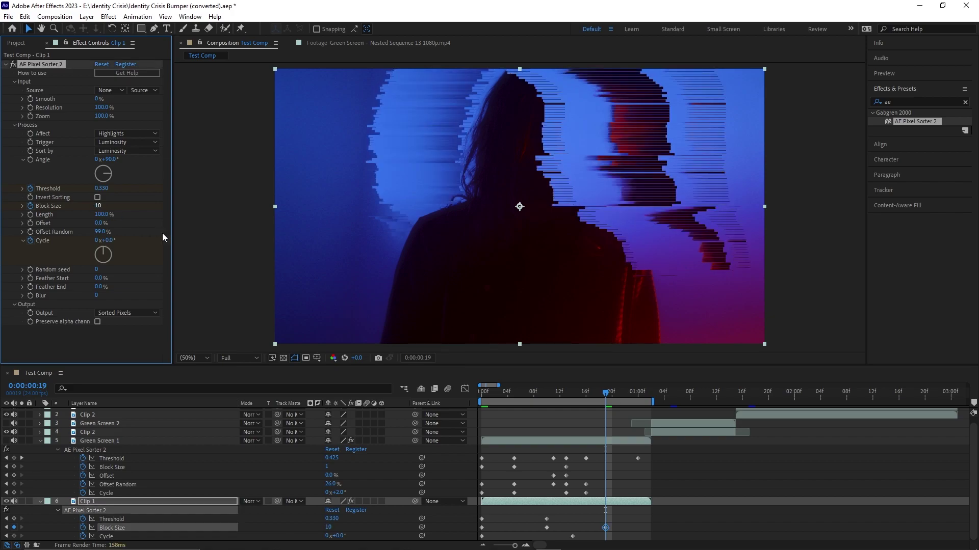
click(99, 206)
text(4)
key(Return)
- Keyframe Clip 1's Threshold at 0.040 on 0:00:00:19 and at 0.770 on 0:00:01:00
mouse_move(100, 189)
mouse_down()
mouse_move(124, 191)
mouse_move(94, 196)
mouse_up()
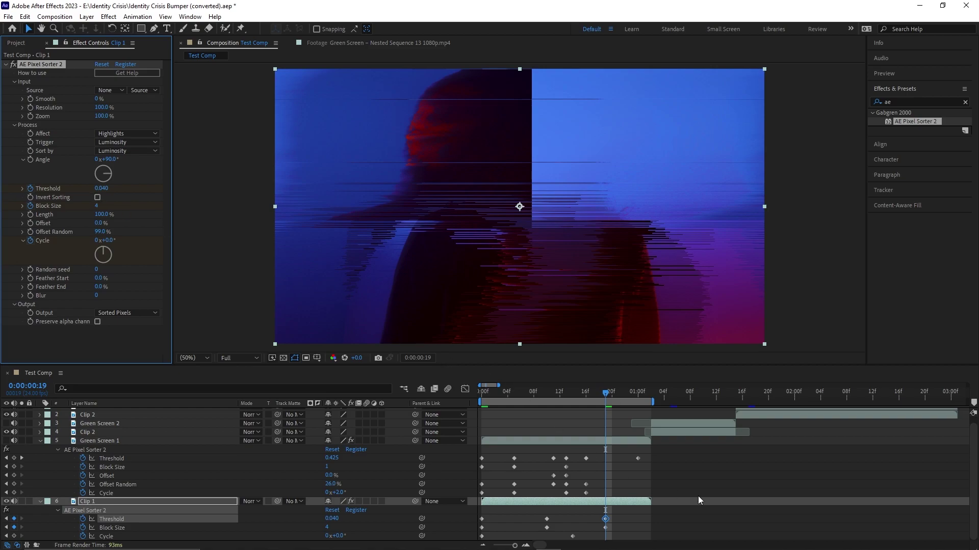
drag(610, 397, 638, 408)
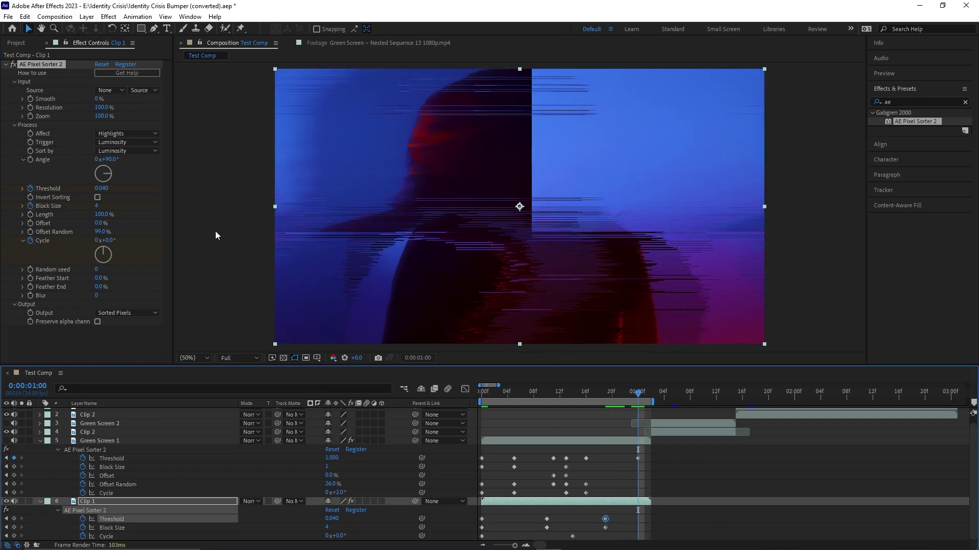
drag(107, 192, 144, 194)
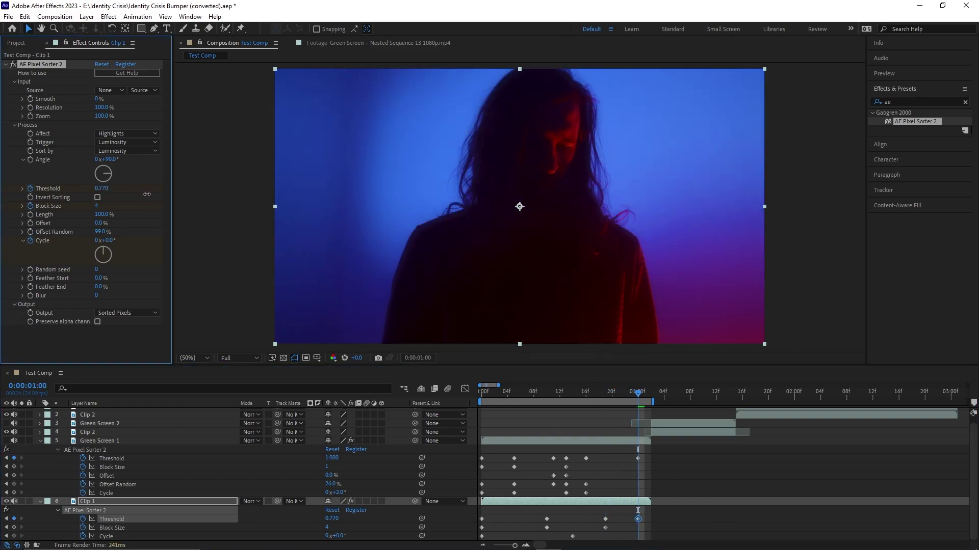
- Return to the first frame and preview the animation with both Green Screen 1 and Clip 1 visible
drag(637, 393, 481, 397)
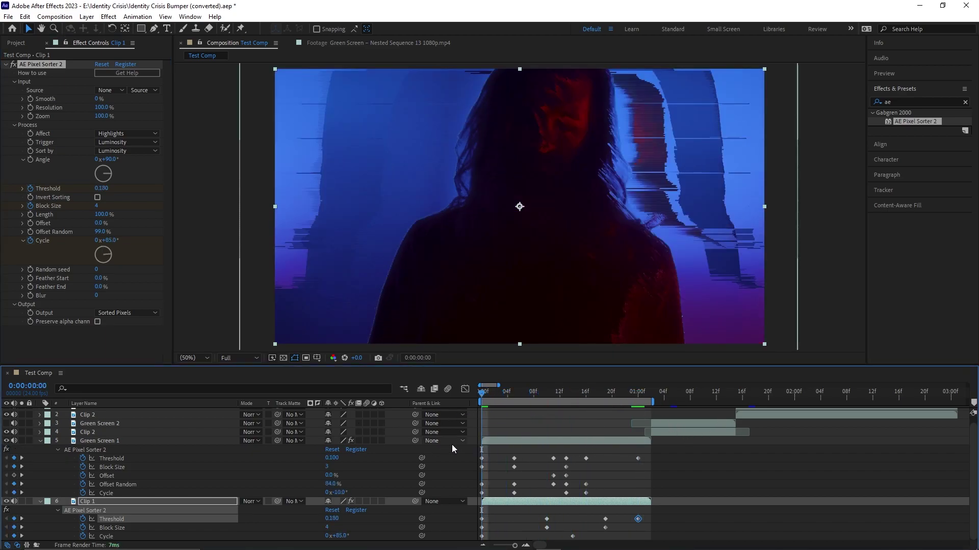
key(space)
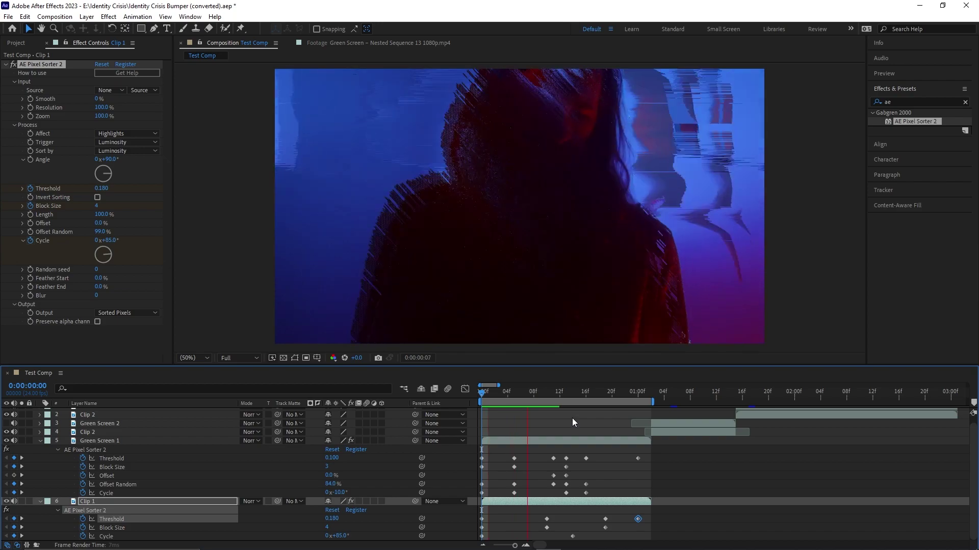
key(space)
key(space)
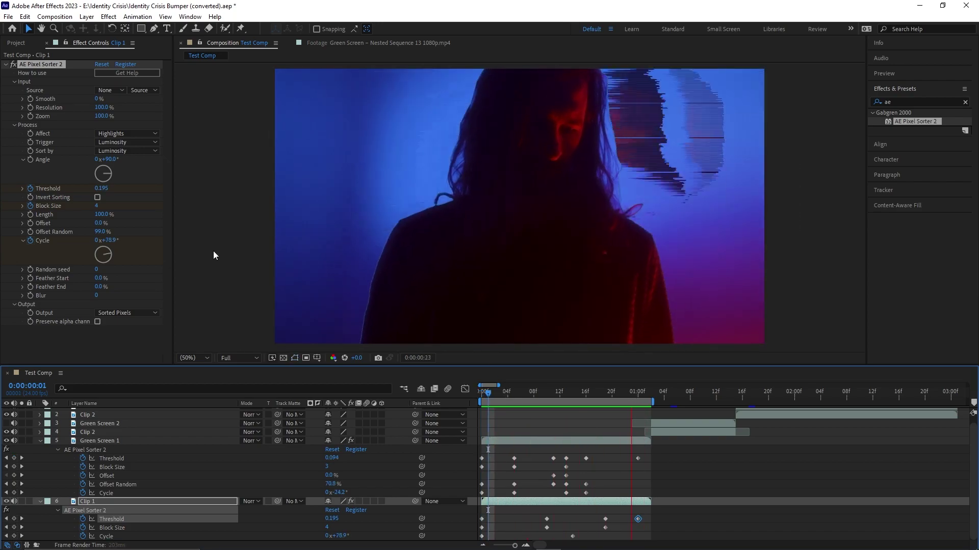
key(space)
- Hide Green Screen 1 to preview Clip 1's pixel sorting alone, and show it again to preview both layers together
click(6, 441)
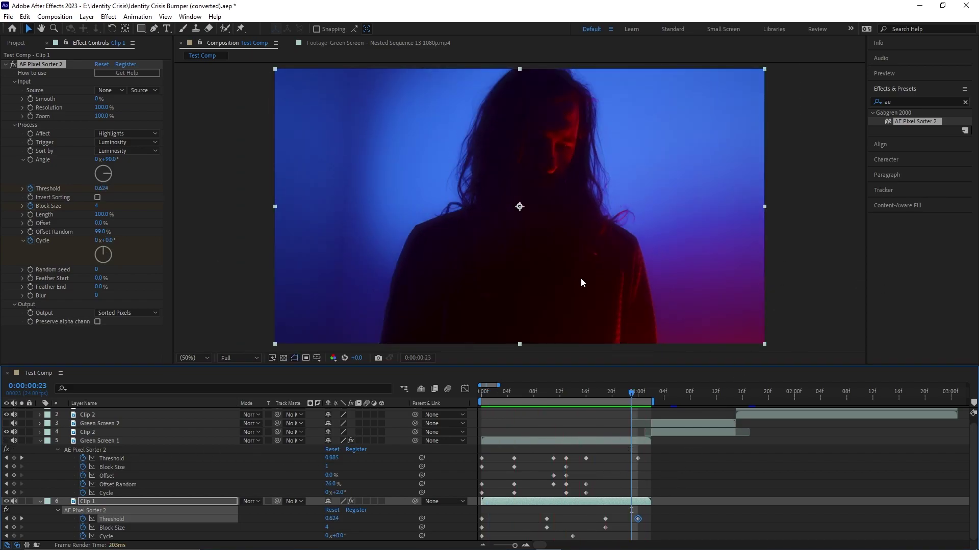
key(space)
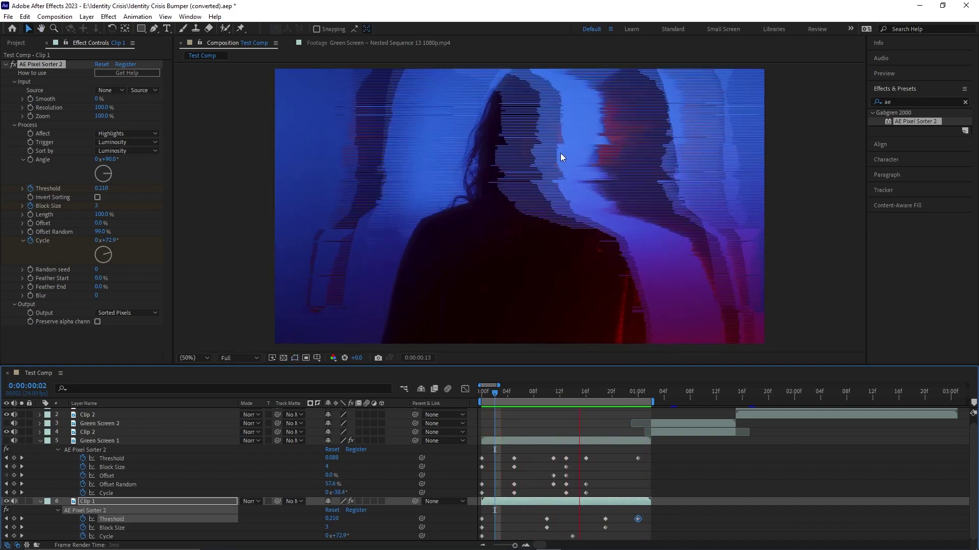
key(space)
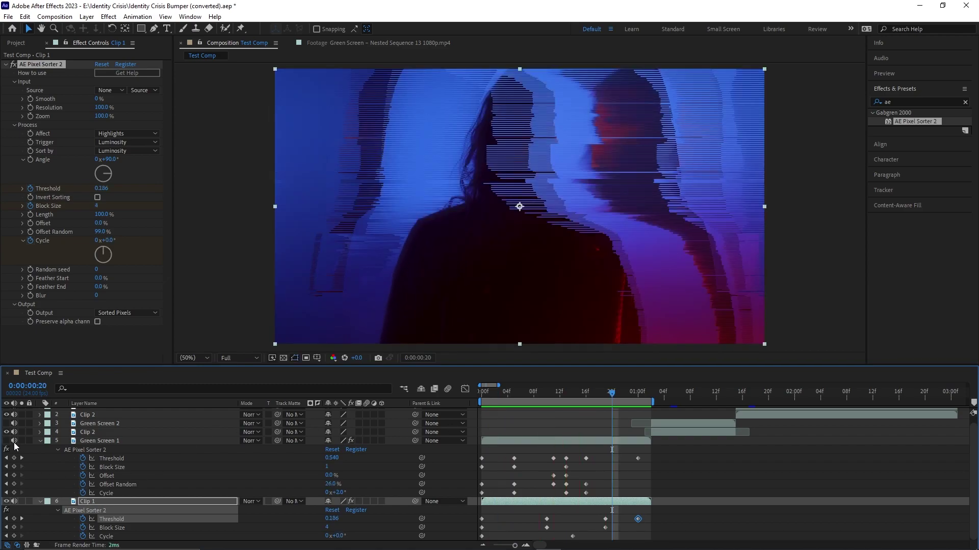
key(space)
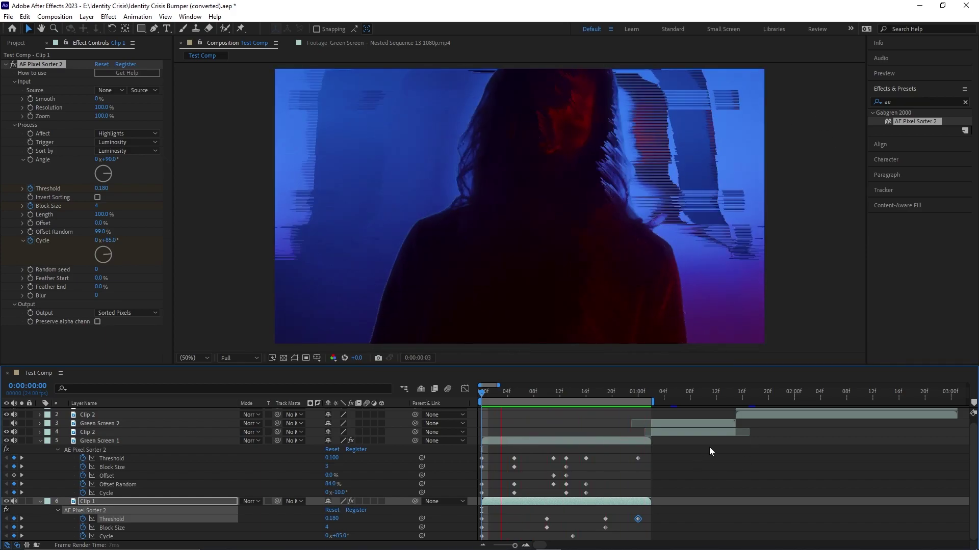
- Display Green Screen 1's effect settings and expand the pixel sorter's Input options
scroll(711, 447, up, 1)
click(642, 441)
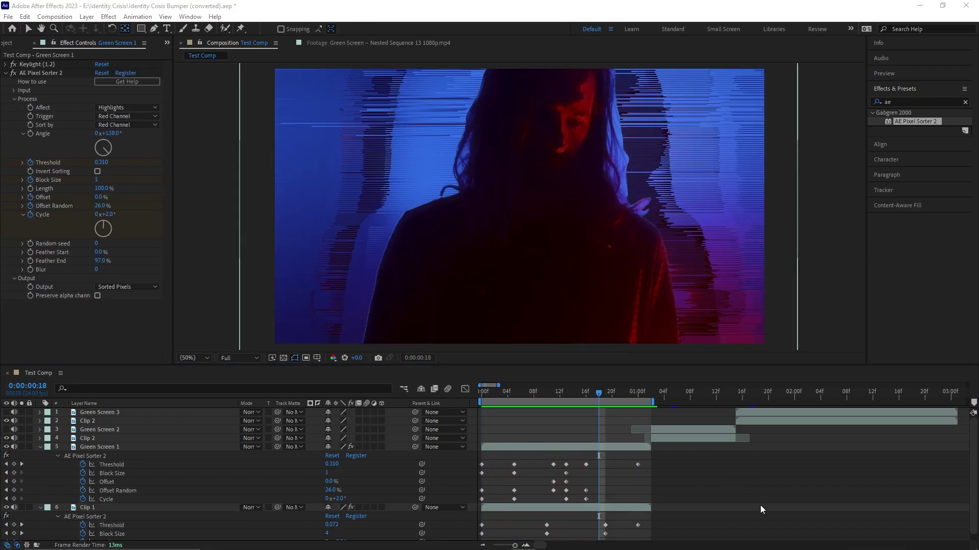
click(14, 89)
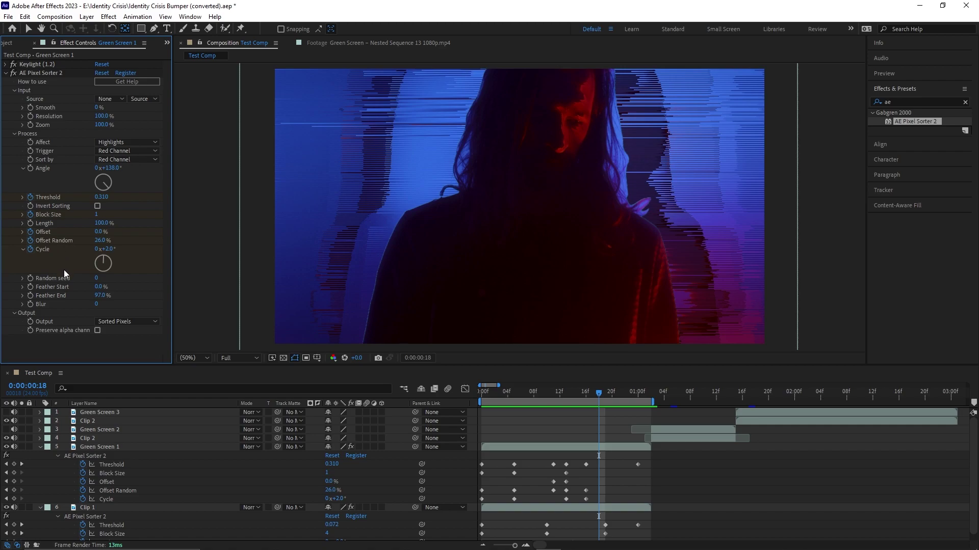
- Try the Gradient, Matte and Map outputs on Green Screen 1's pixel sorter and return the output to Sorted Pixels
click(124, 322)
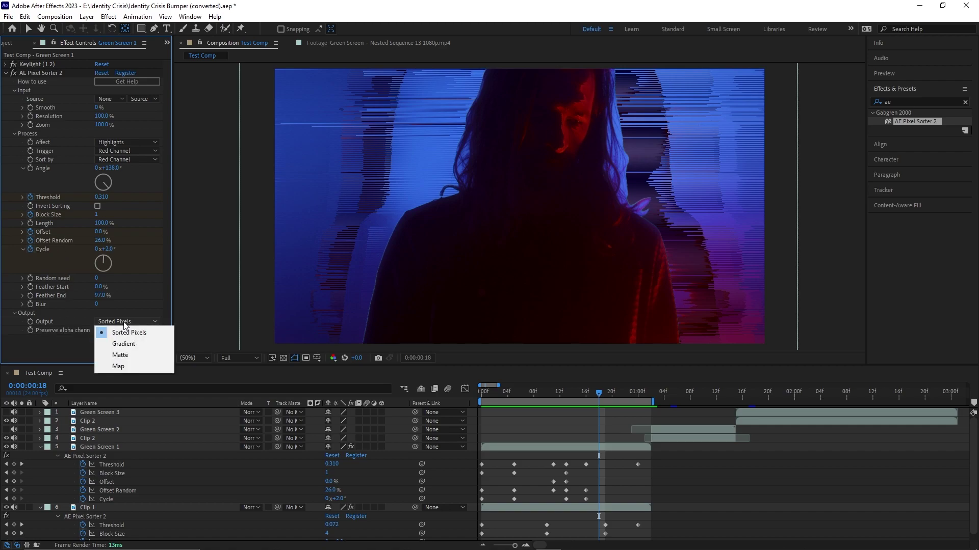
click(128, 343)
click(124, 321)
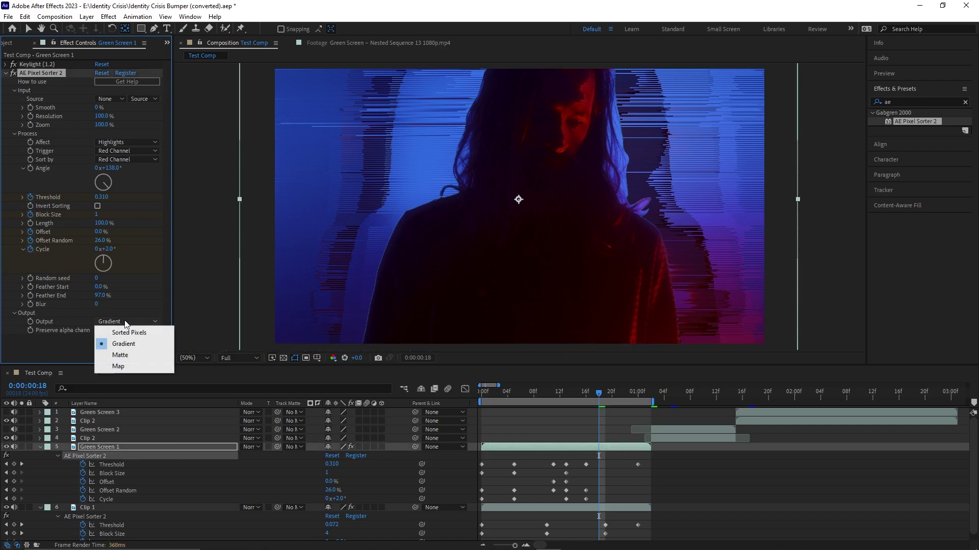
click(121, 353)
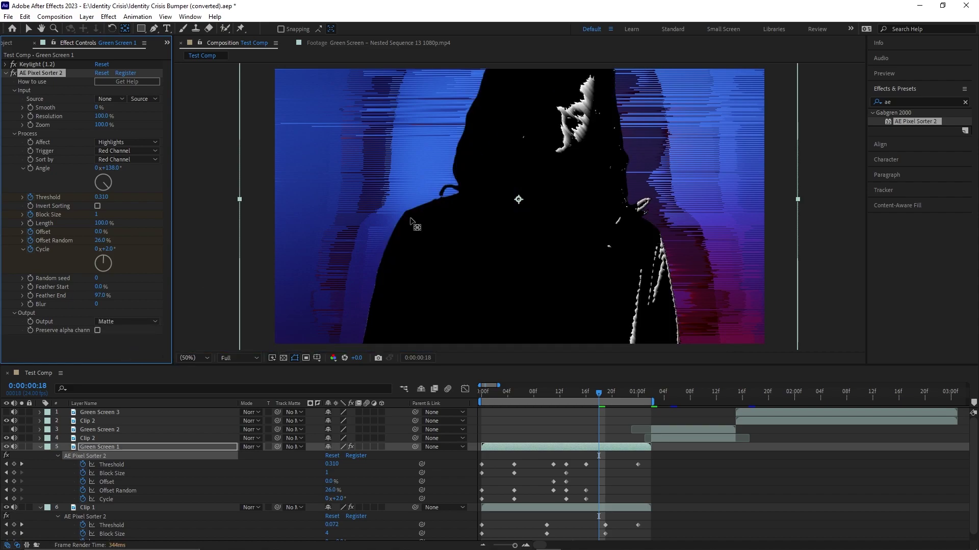
click(124, 321)
click(121, 363)
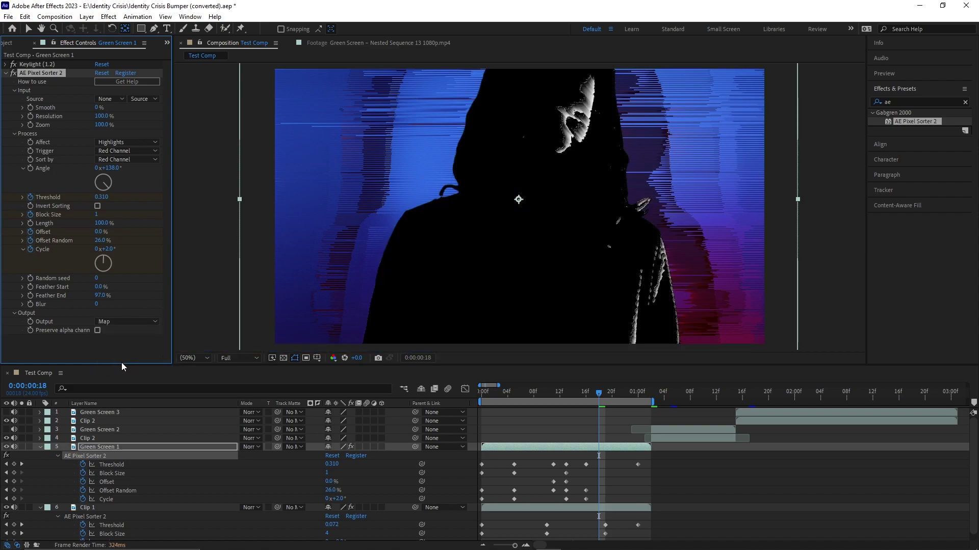
click(127, 322)
click(124, 331)
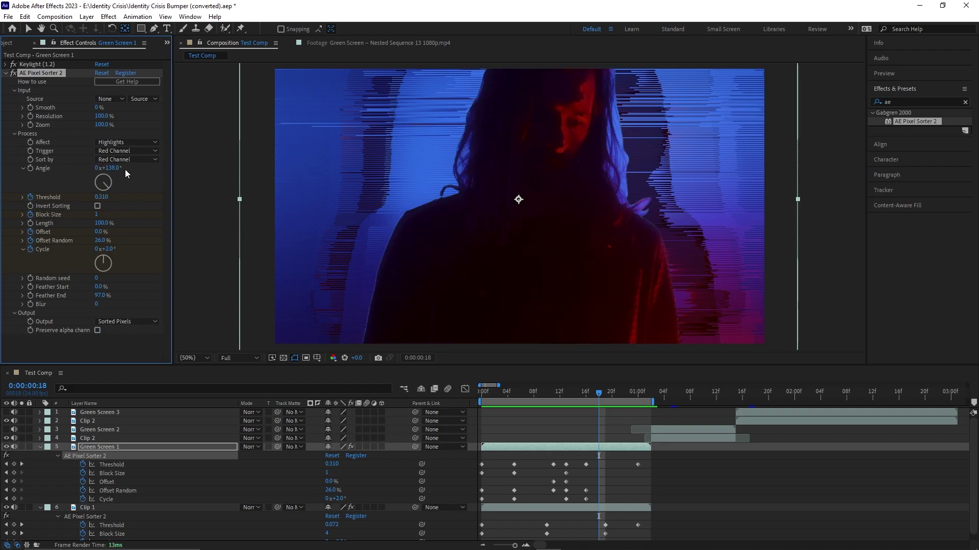
- Return to the first frame and scrub through the opening of the animation to 0:00:00:08
drag(600, 396, 470, 436)
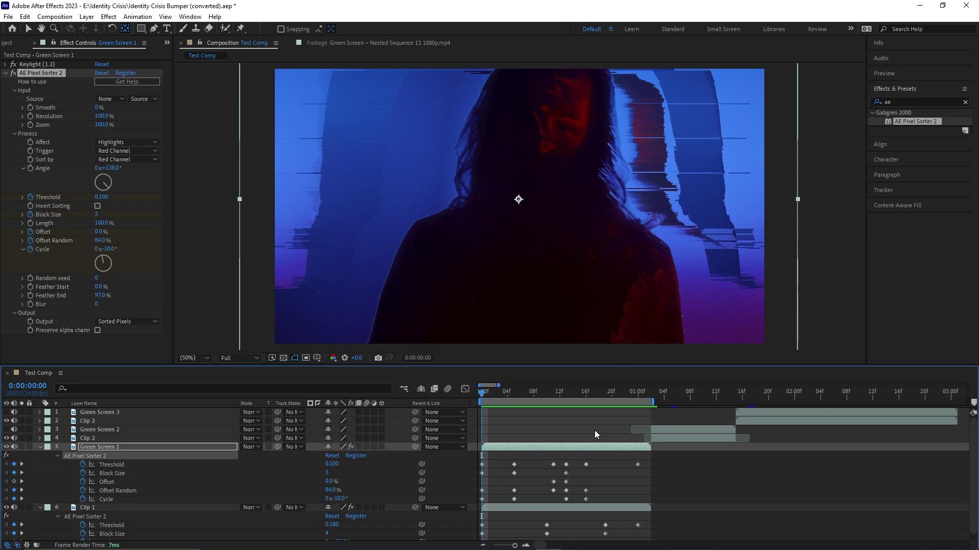
drag(480, 390, 533, 406)
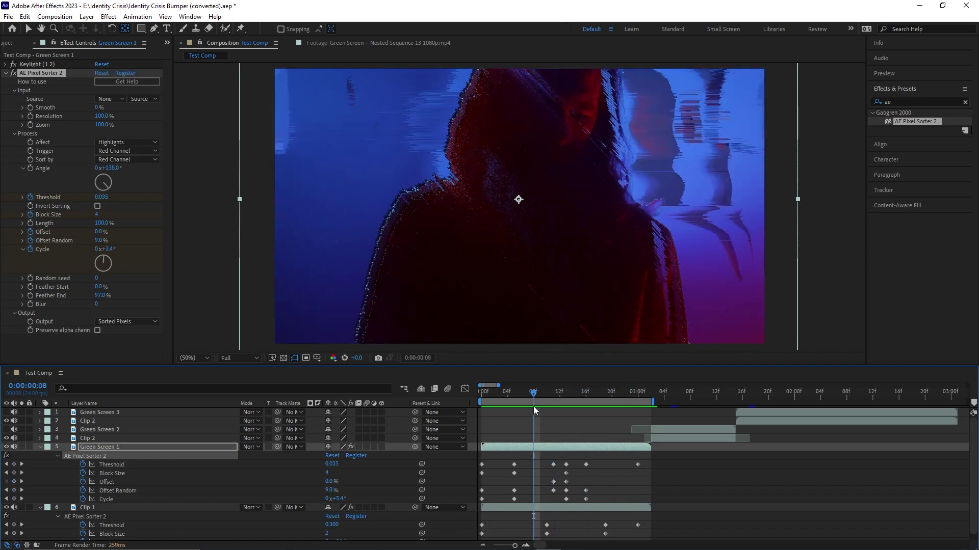